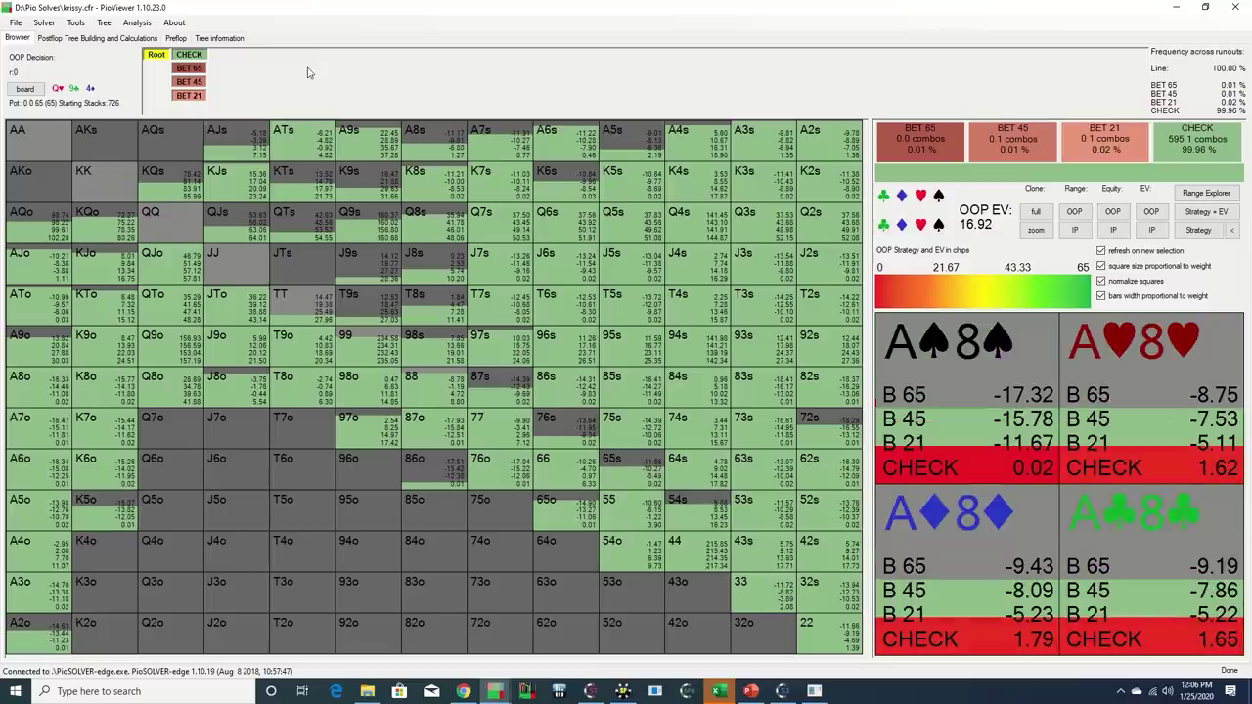
Move to IP's decision after OOP's check: bet 21 at 79.15%, bet 65 at 18.36%
{"action": "left_click", "coordinate": [192, 57]}
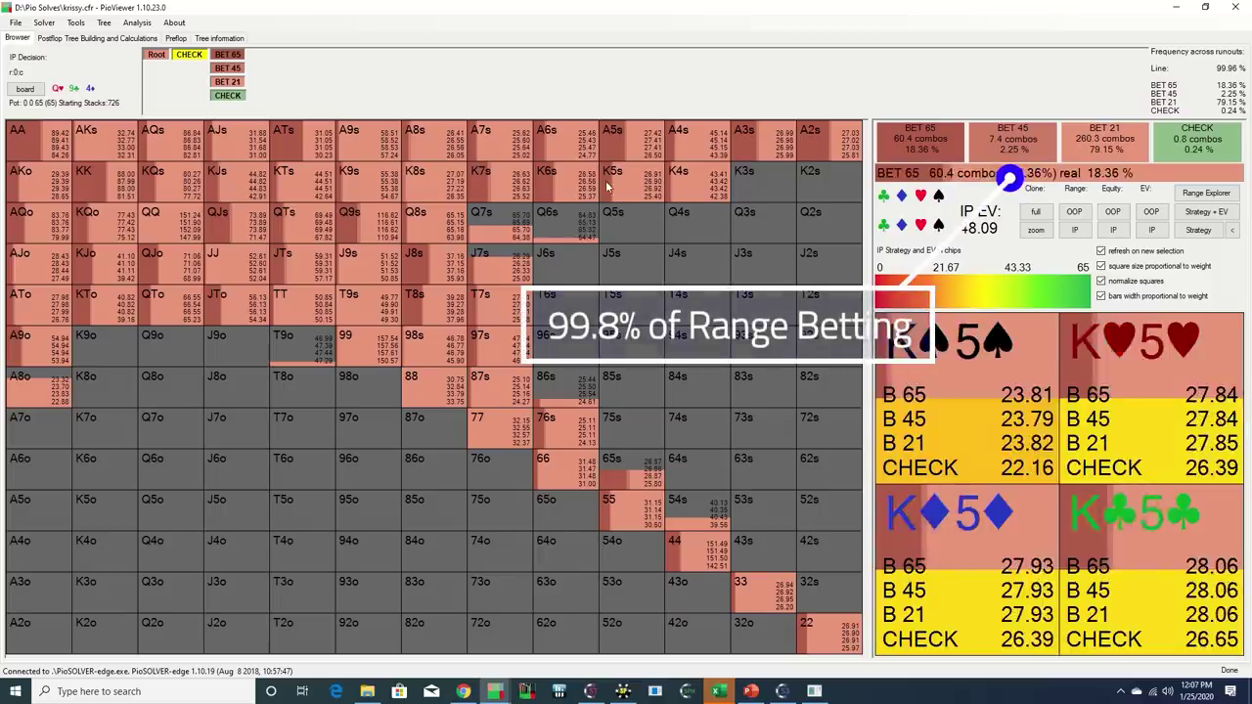
{"action": "left_click", "coordinate": [156, 56]}
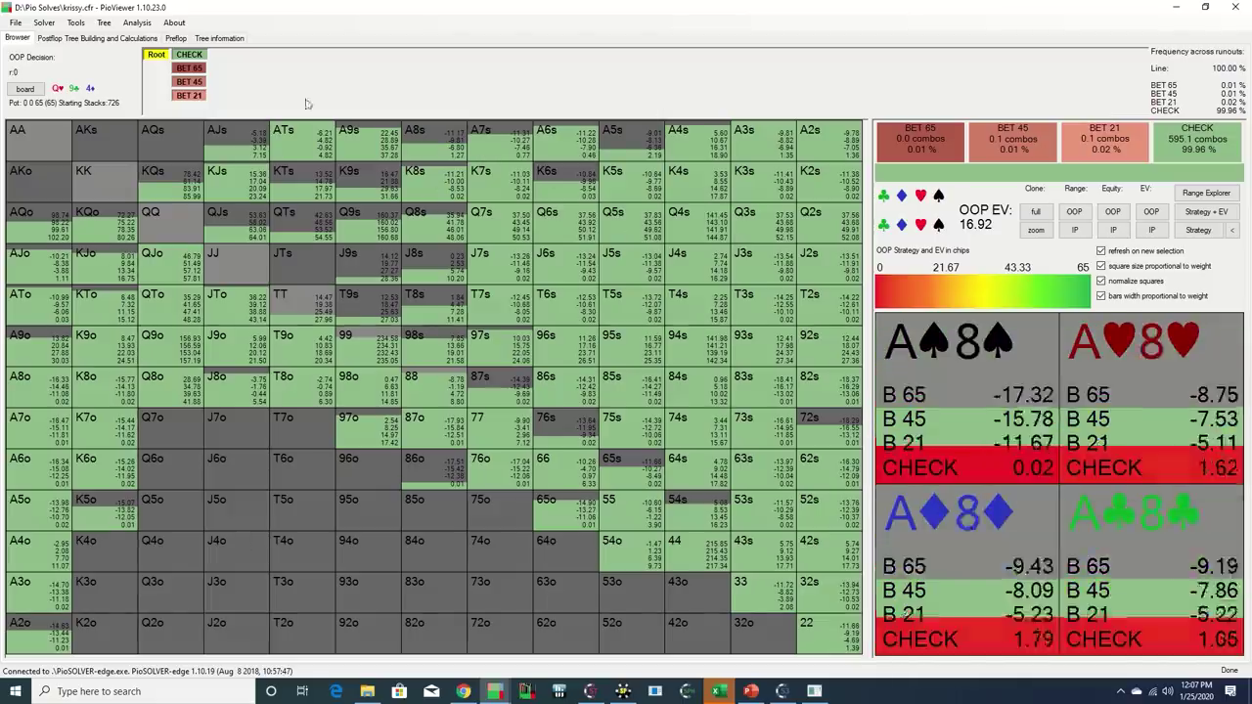
{"action": "left_click", "coordinate": [189, 55]}
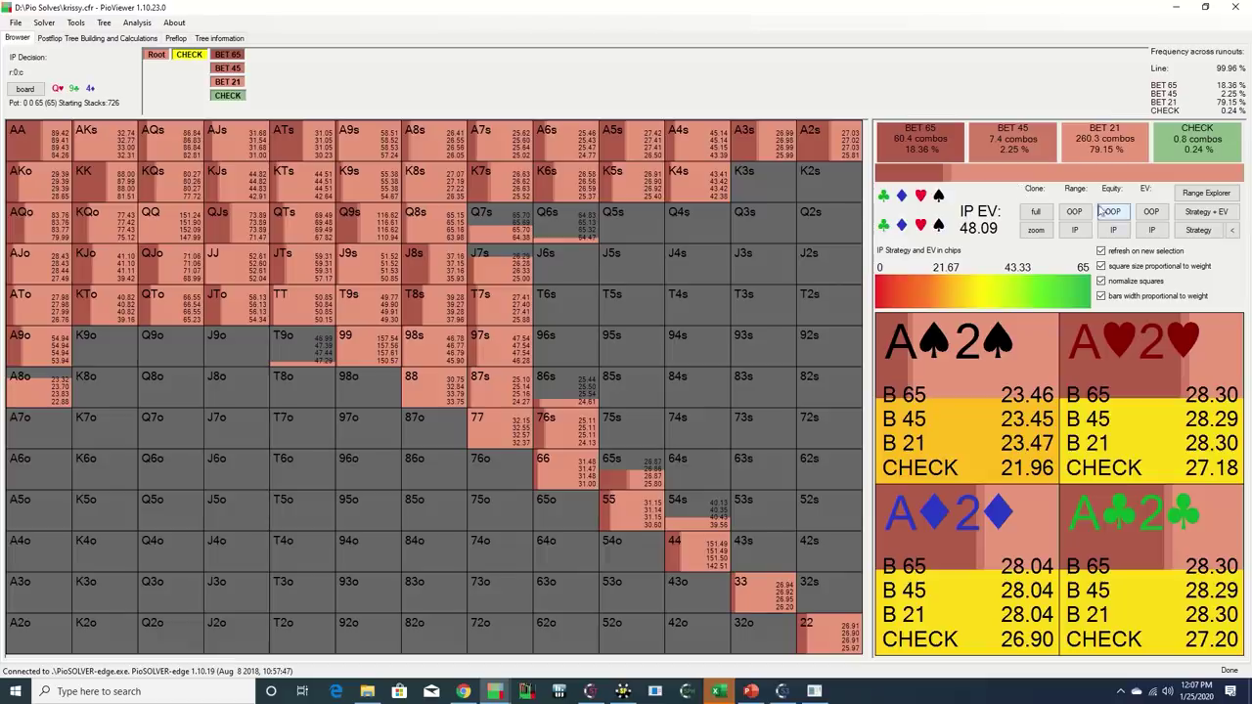
Preview IP equity and EV views, then isolate IP's BET 45 range (7.4 combos, 2.25%)
{"action": "left_click", "coordinate": [1113, 212]}
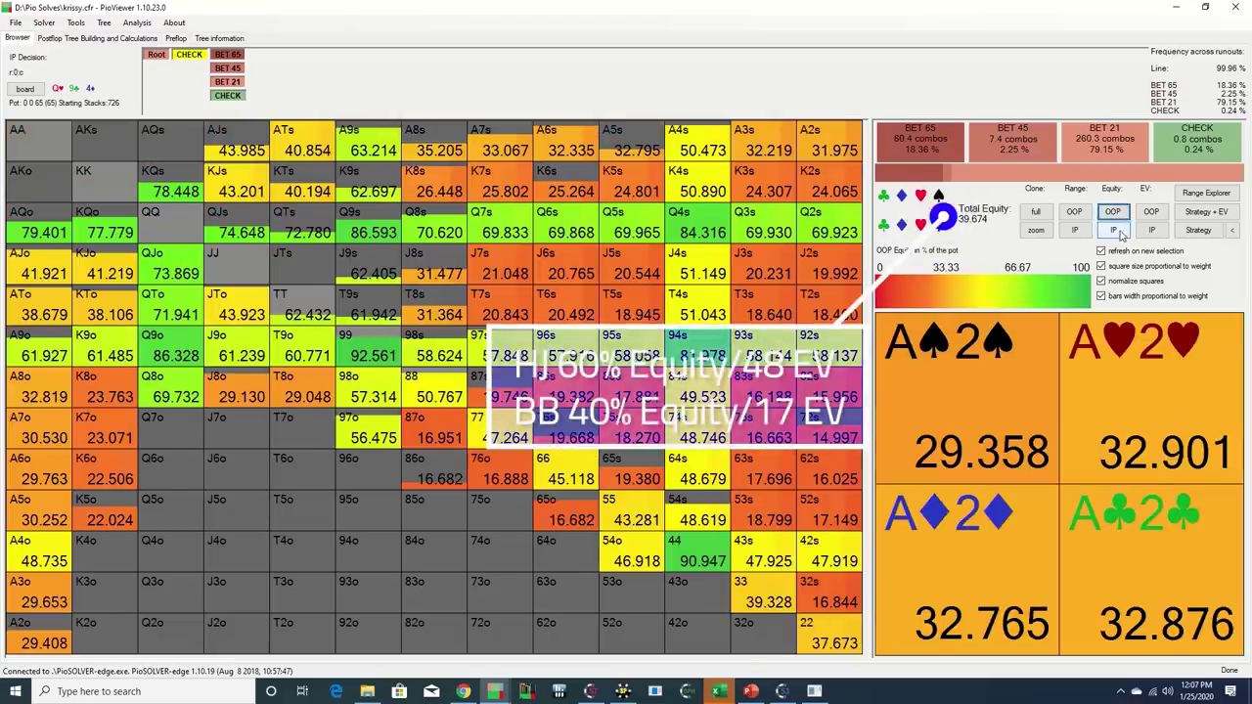
{"action": "left_click", "coordinate": [1120, 232]}
{"action": "left_click", "coordinate": [1152, 212]}
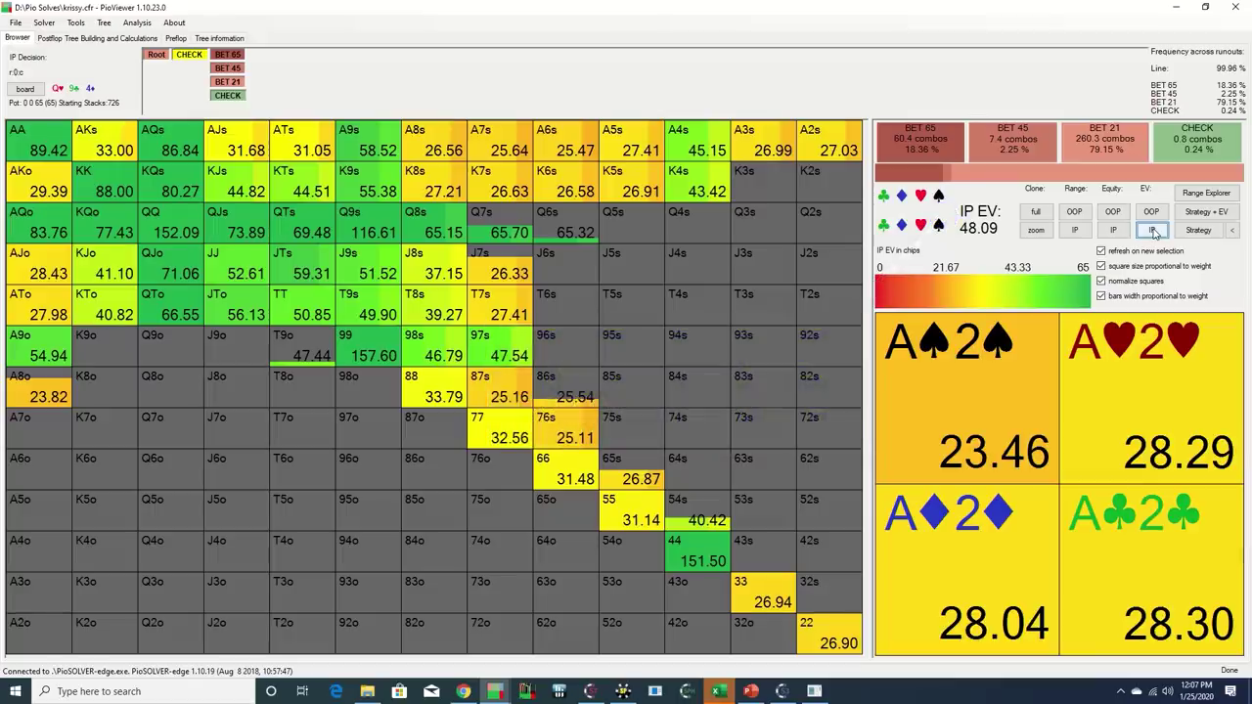
{"action": "left_click", "coordinate": [1195, 231]}
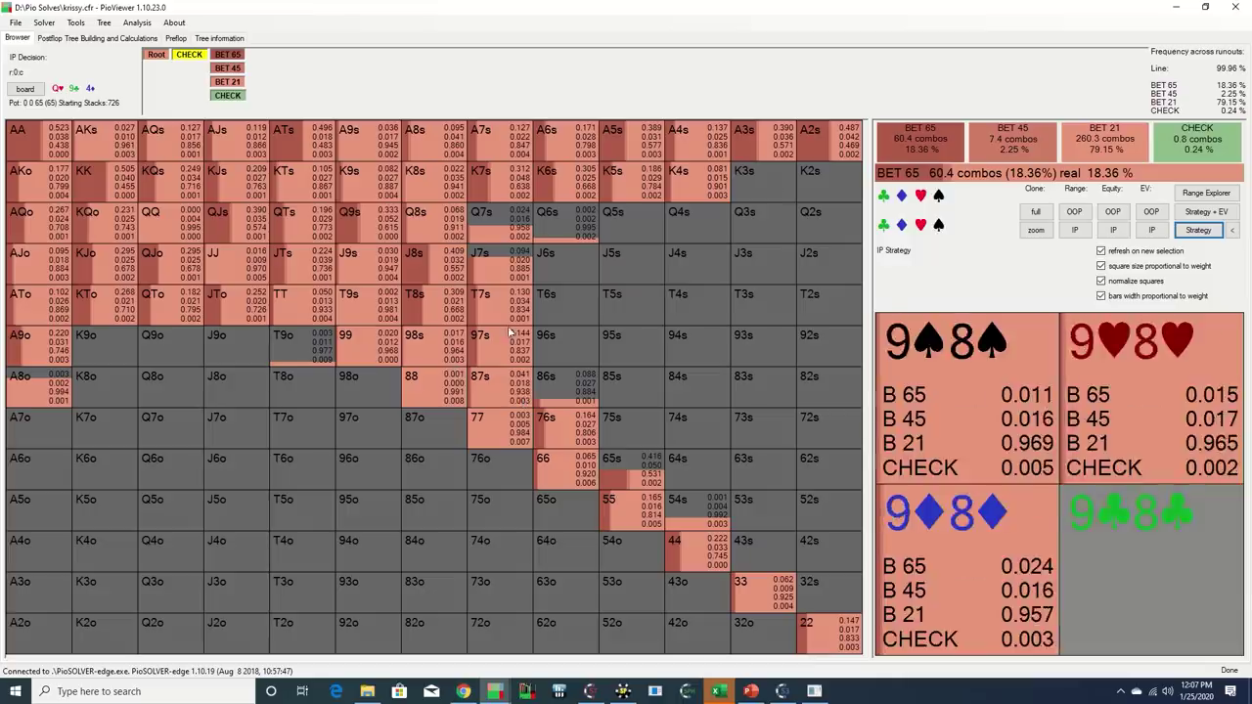
{"action": "left_click", "coordinate": [1003, 149]}
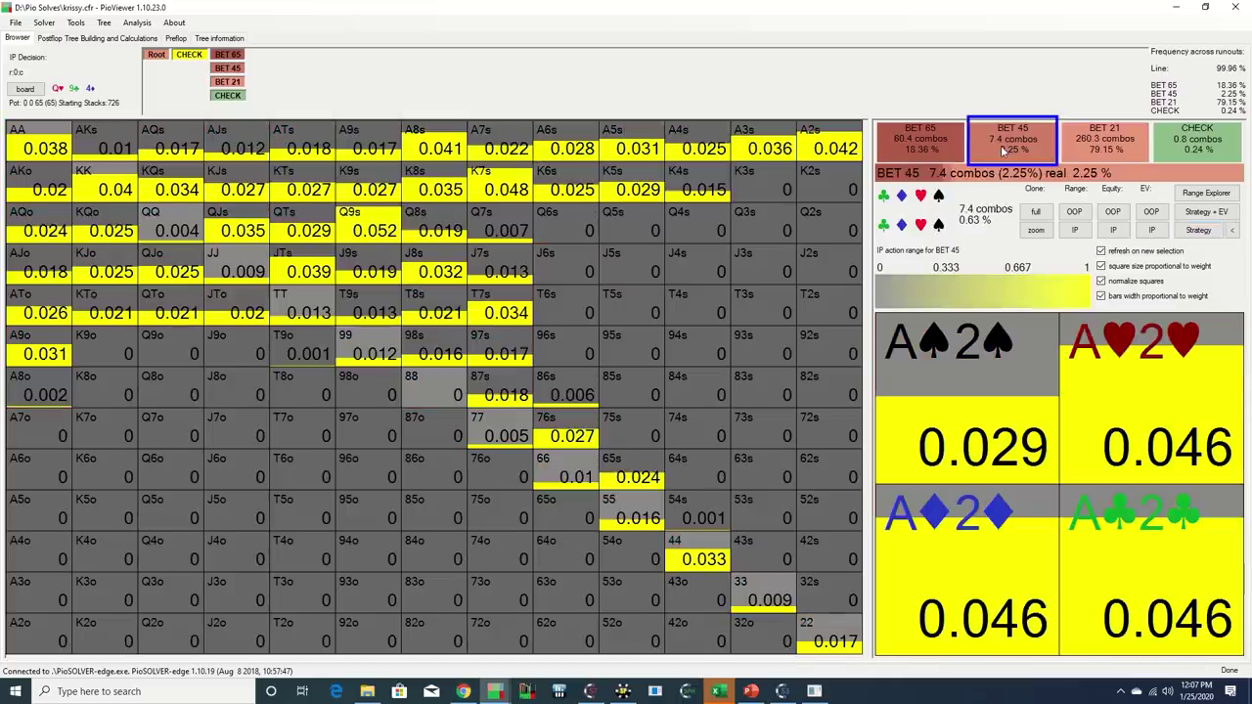
Show IP's BET 65 range in the grid: 60.4 combos, 18.36% of the range
{"action": "left_click", "coordinate": [933, 145]}
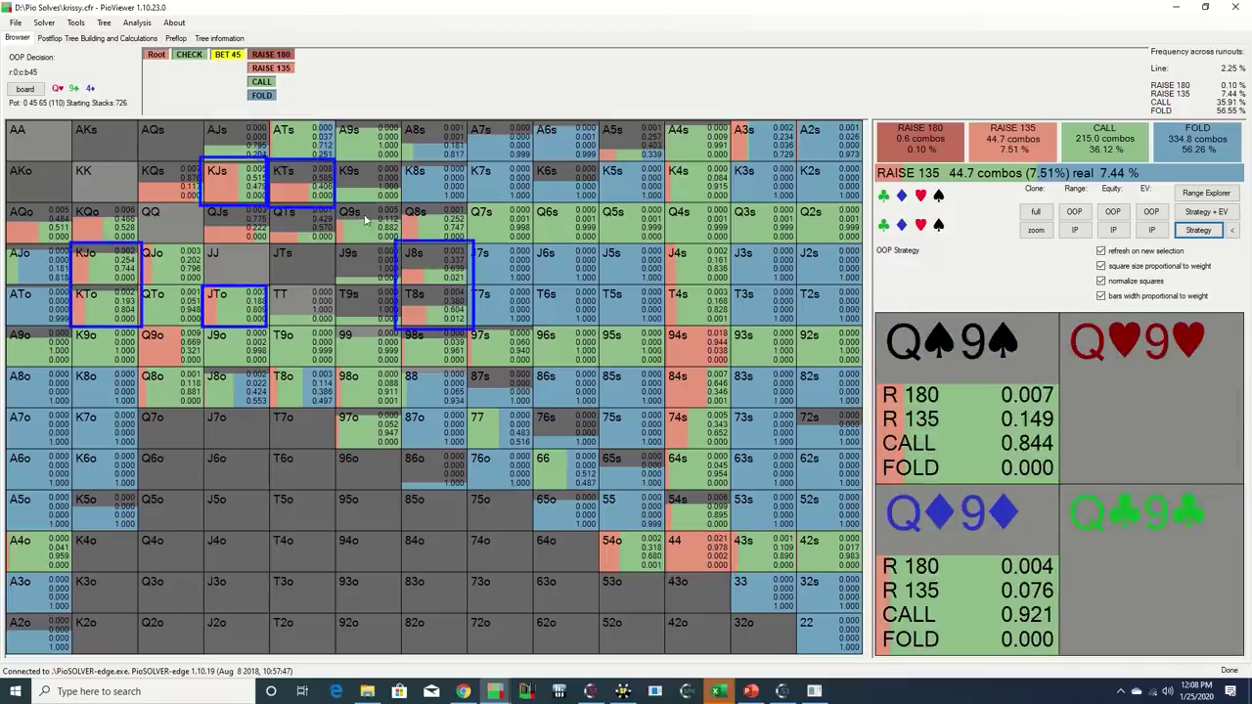
View OOP facing the turn 45 bet: raise 135 at 7.51%, call 36.12%, fold 56.56%
{"action": "left_click", "coordinate": [690, 348]}
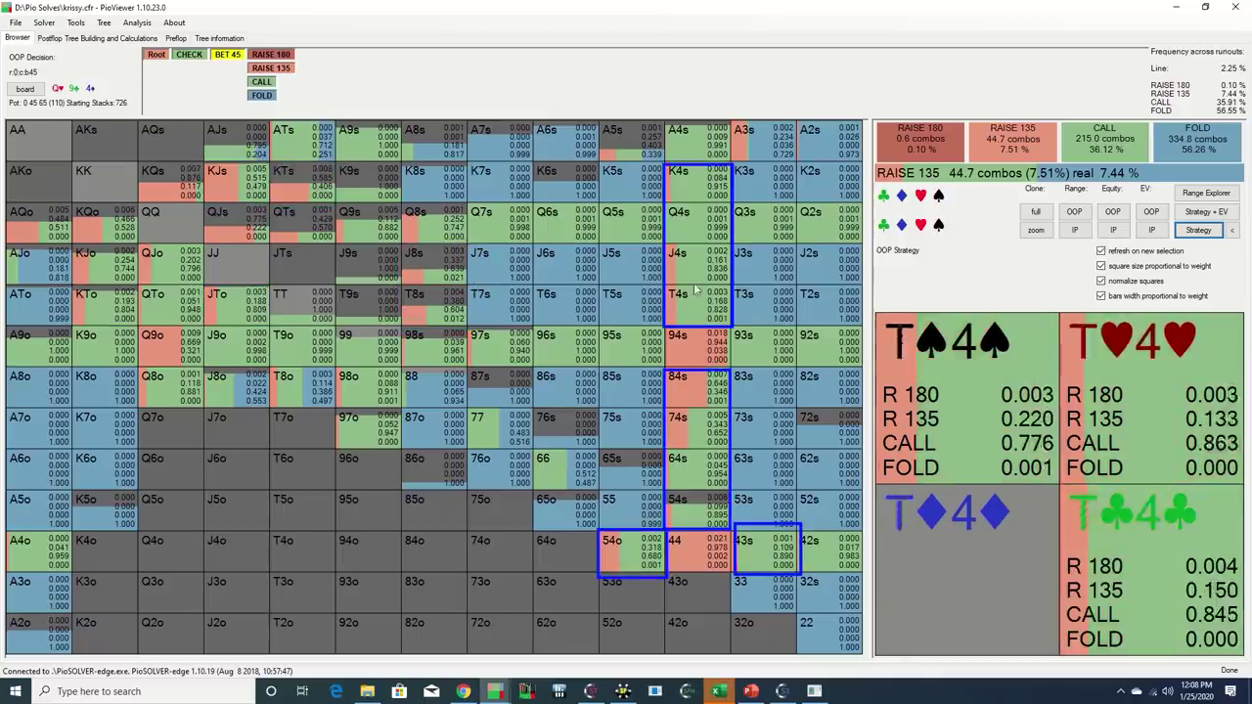
{"action": "left_click", "coordinate": [628, 129]}
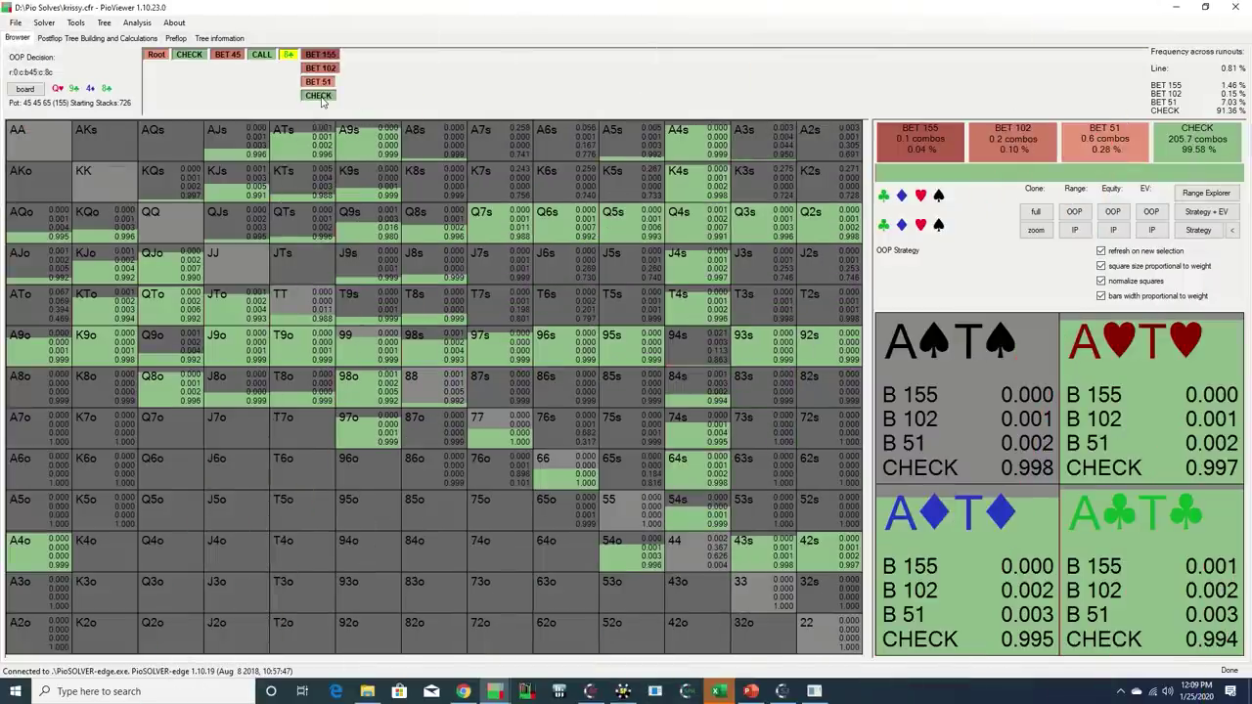
Go to IP's river spot after OOP checks (bet 115 at 37.93%) and open Range Explorer
{"action": "left_click", "coordinate": [319, 96]}
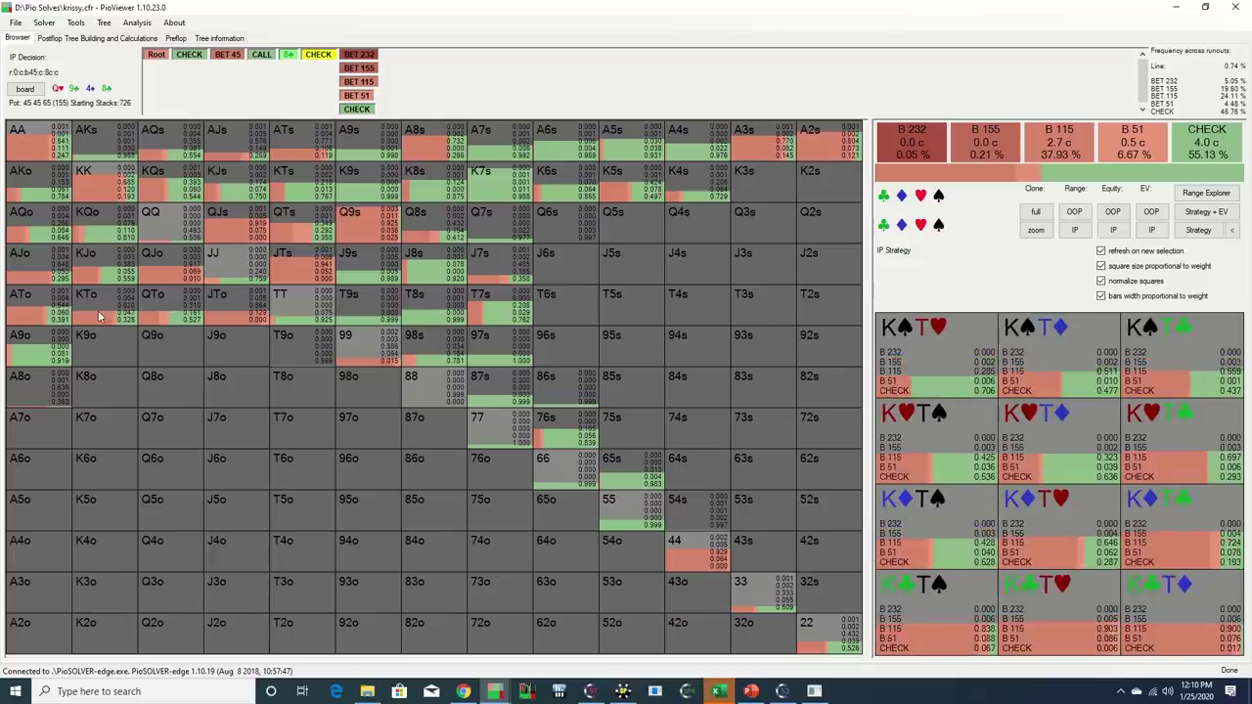
{"action": "left_click", "coordinate": [1202, 194]}
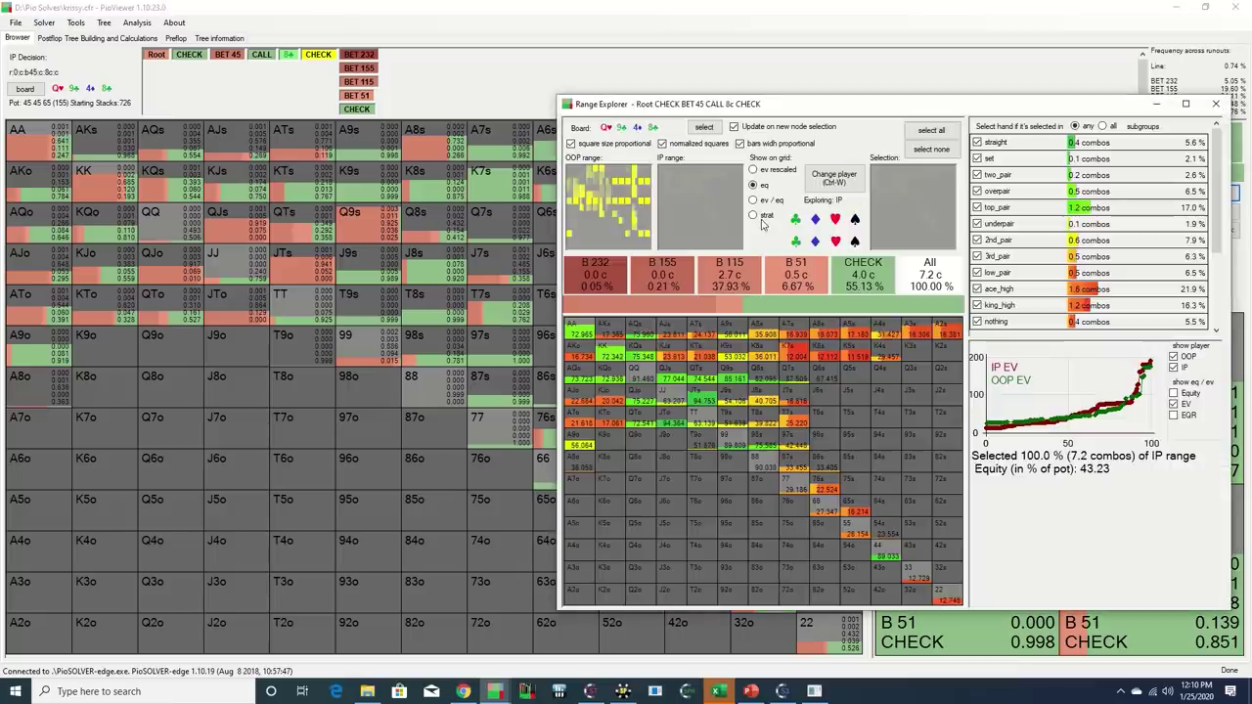
Colour the explorer by strategy and step through combo, flush, 8-out and 4-out straight draws
{"action": "left_click", "coordinate": [761, 220]}
{"action": "scroll", "coordinate": [1078, 247], "scroll_direction": "down", "scroll_amount": 3}
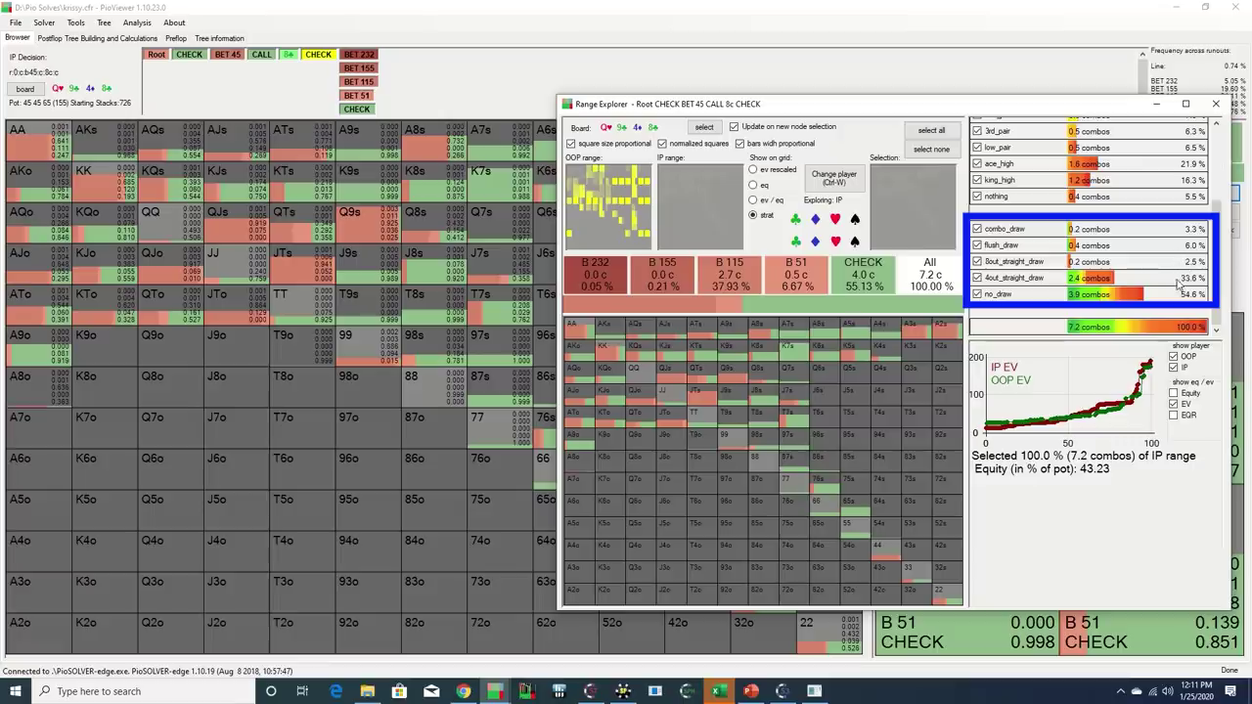
{"action": "left_click", "coordinate": [1150, 233]}
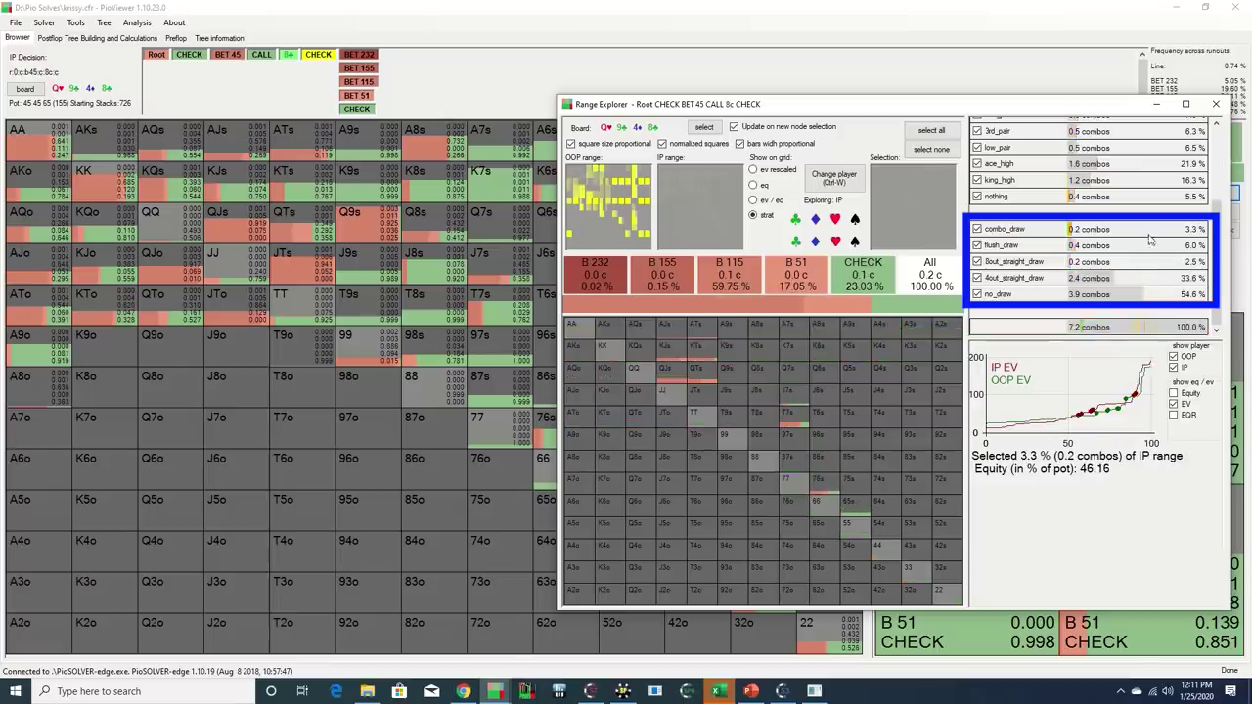
{"action": "left_click", "coordinate": [1154, 247]}
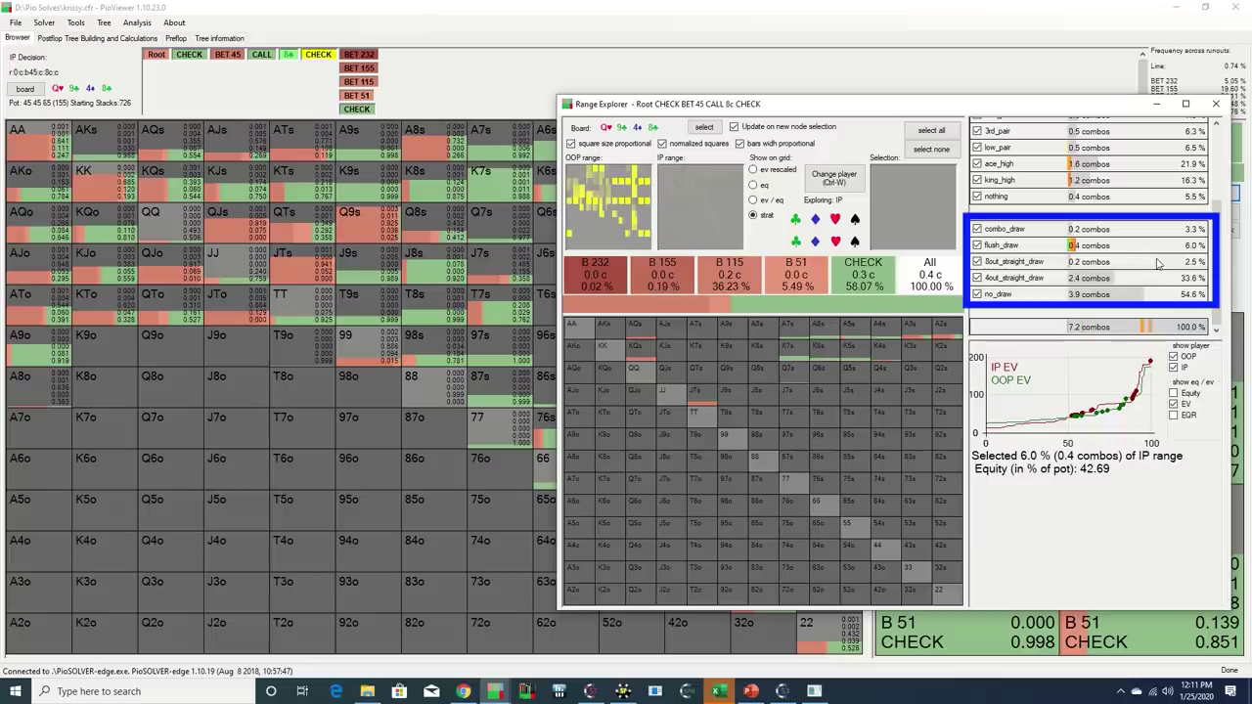
{"action": "left_click", "coordinate": [1160, 262]}
{"action": "left_click", "coordinate": [1154, 279]}
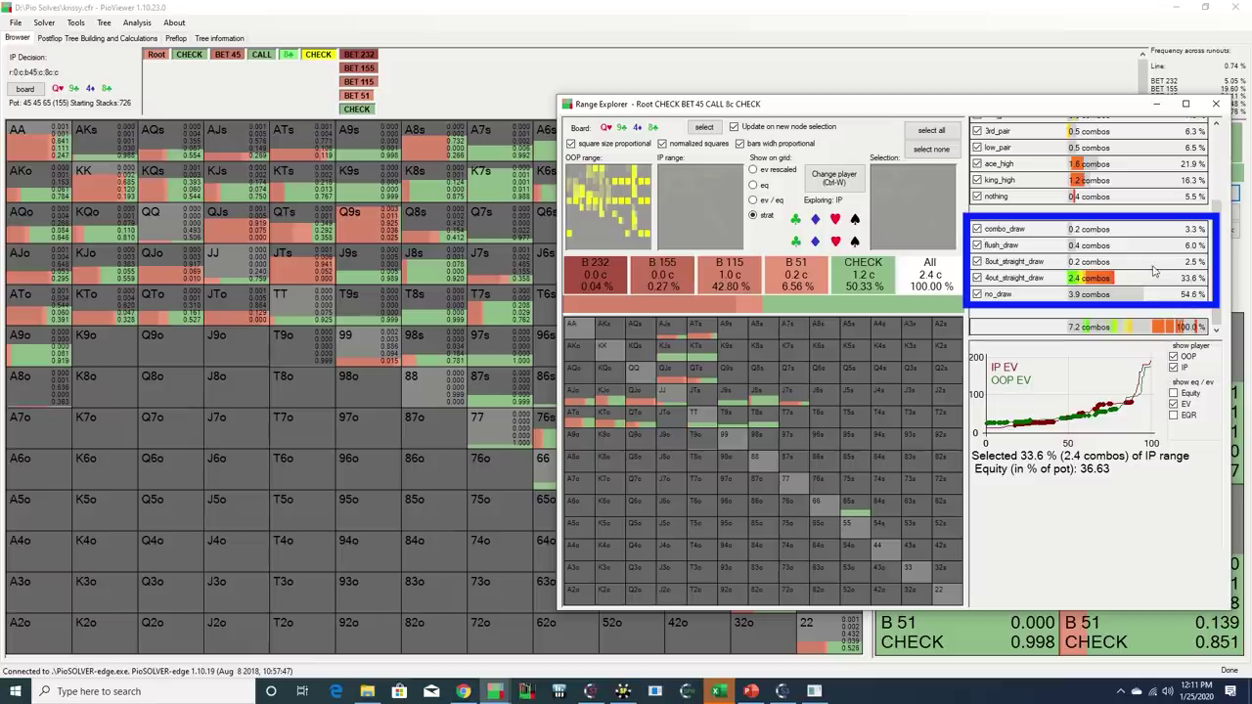
Revisit the draw categories, ending on 4out_straight_draw: 2.4 combos, bet 115 at 42.80%
{"action": "left_click", "coordinate": [1153, 264]}
{"action": "left_click", "coordinate": [1148, 245]}
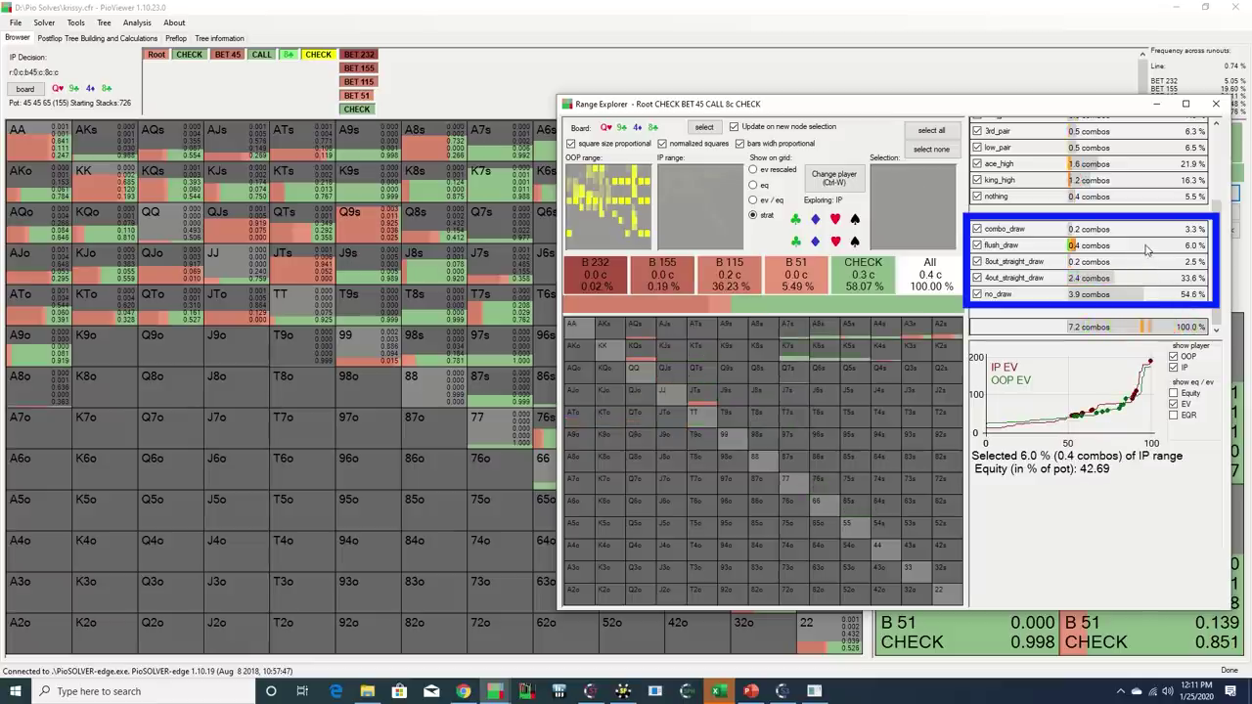
{"action": "left_click", "coordinate": [1148, 231]}
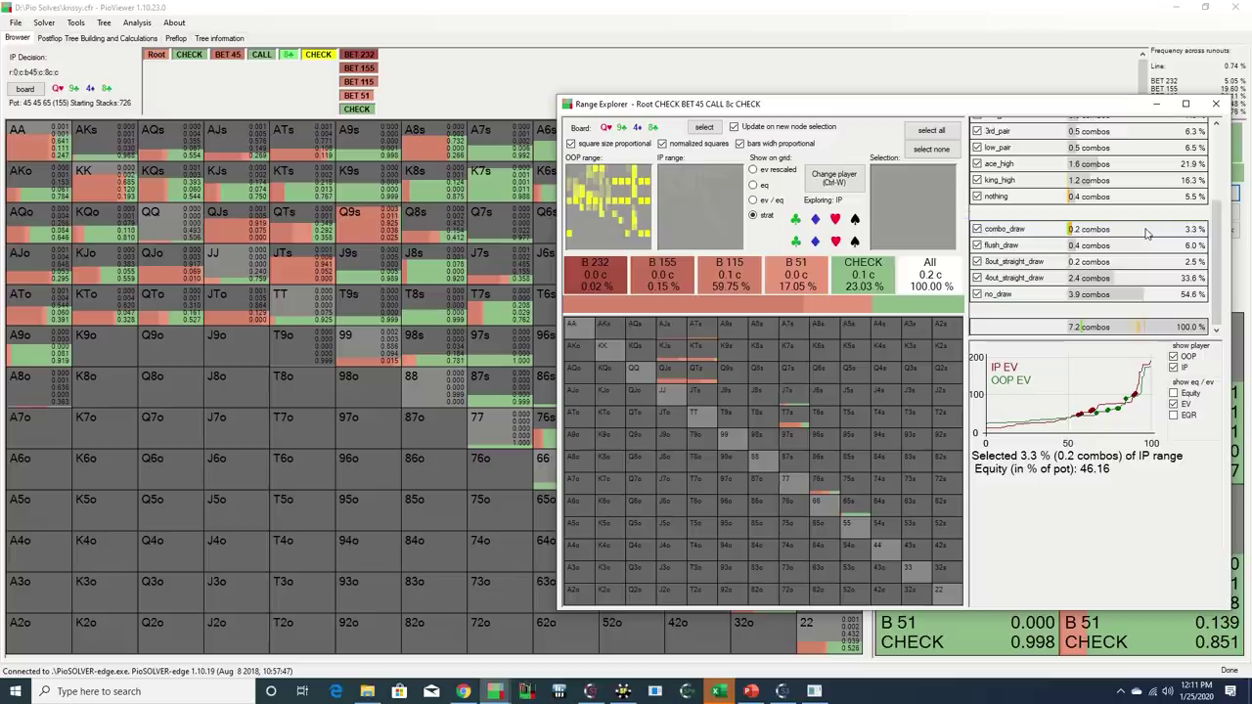
{"action": "left_click", "coordinate": [1143, 248]}
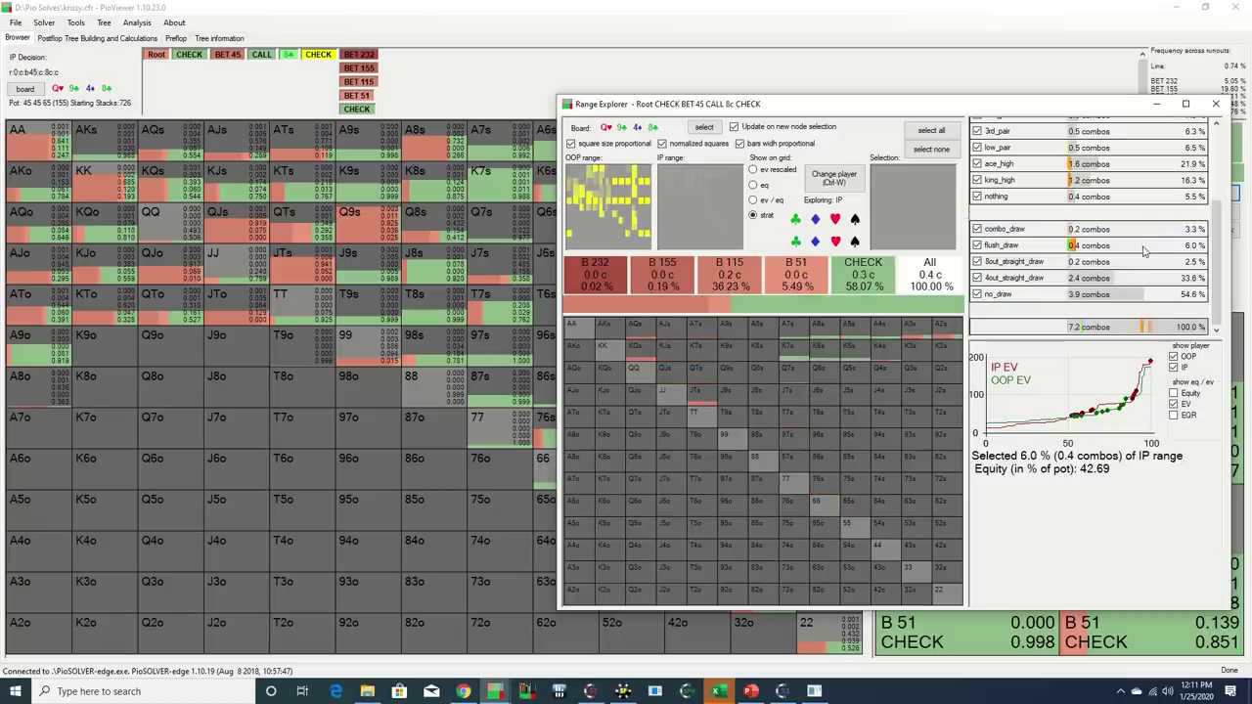
{"action": "left_click", "coordinate": [1150, 280]}
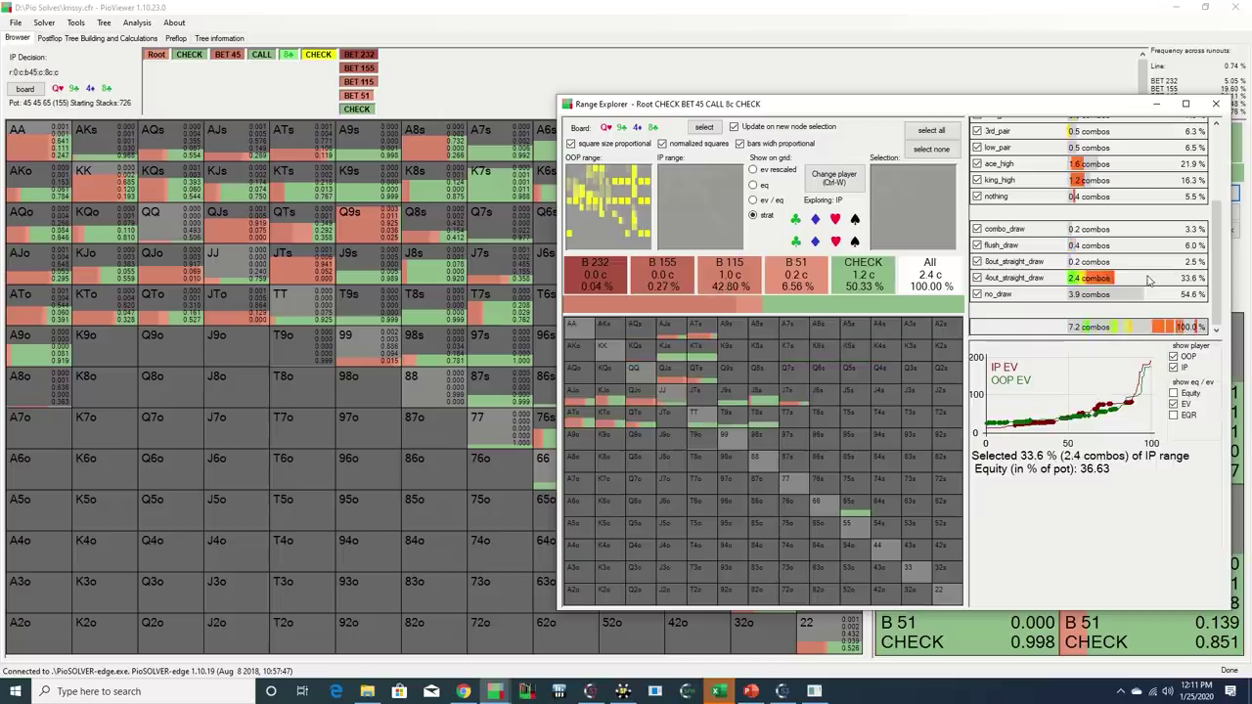
{"action": "mouse_move", "coordinate": [661, 384]}
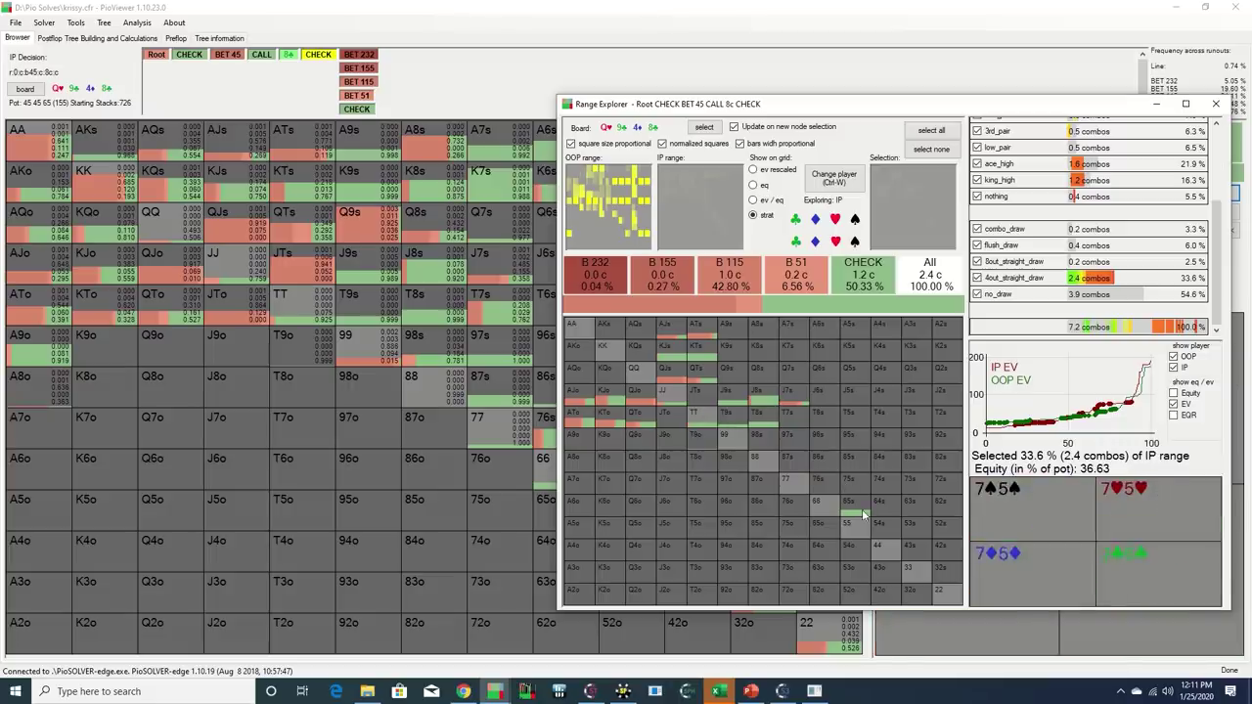
Close the Range Explorer to return to IP's main river strategy grid
{"action": "left_click", "coordinate": [1216, 104]}
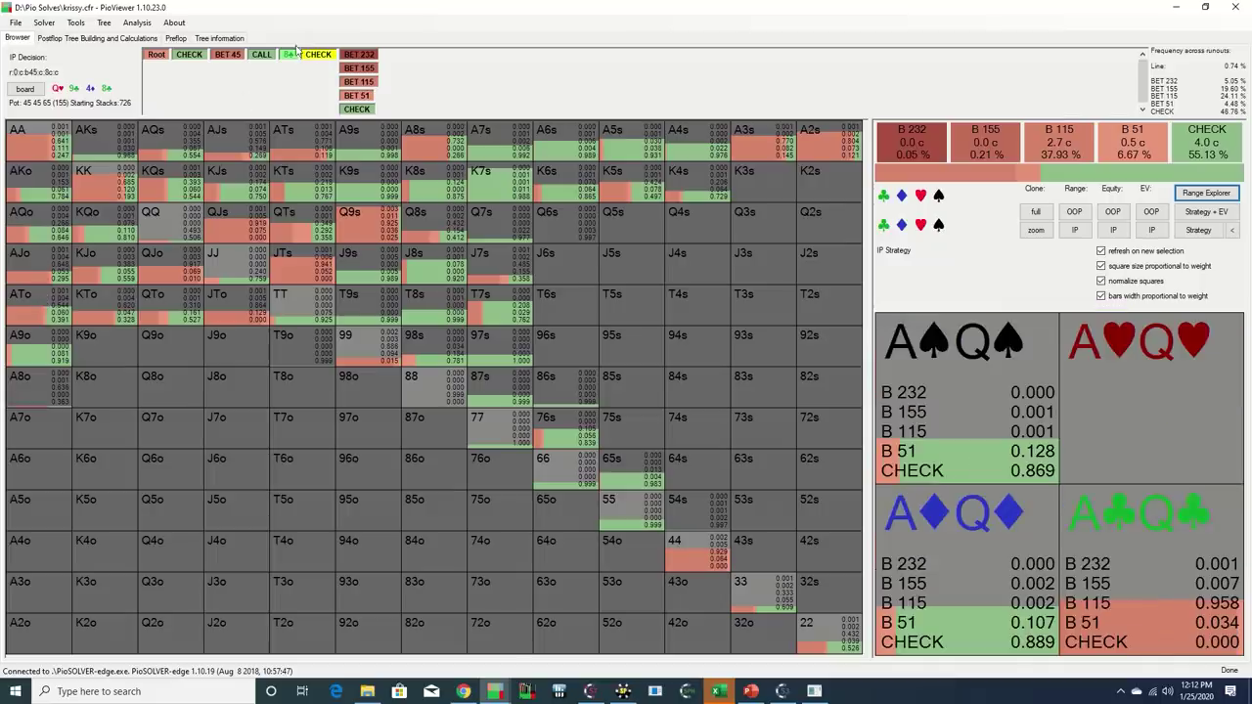
Move to OOP facing the 115 bet: raise 345 at 14.43%, call 41.38%, fold 44.13%
{"action": "left_click", "coordinate": [290, 55]}
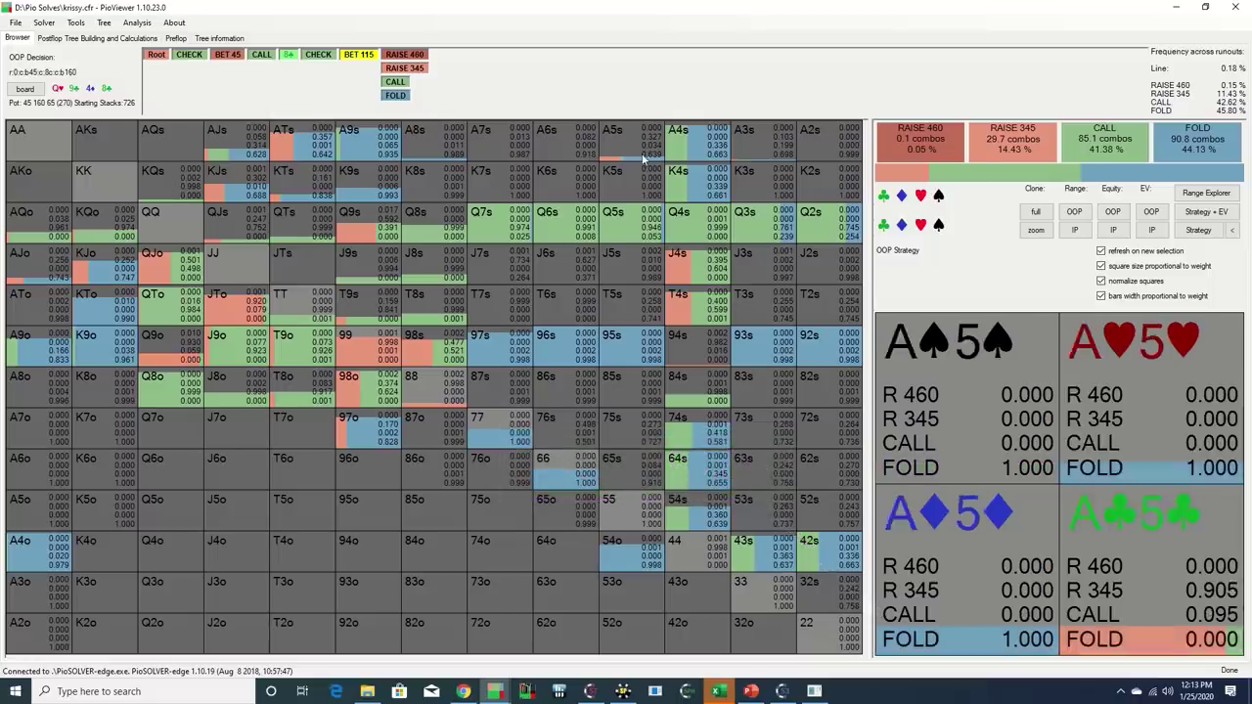
Show OOP's equity on the grid and open Range Explorer coloured by strategy
{"action": "left_click", "coordinate": [1121, 214]}
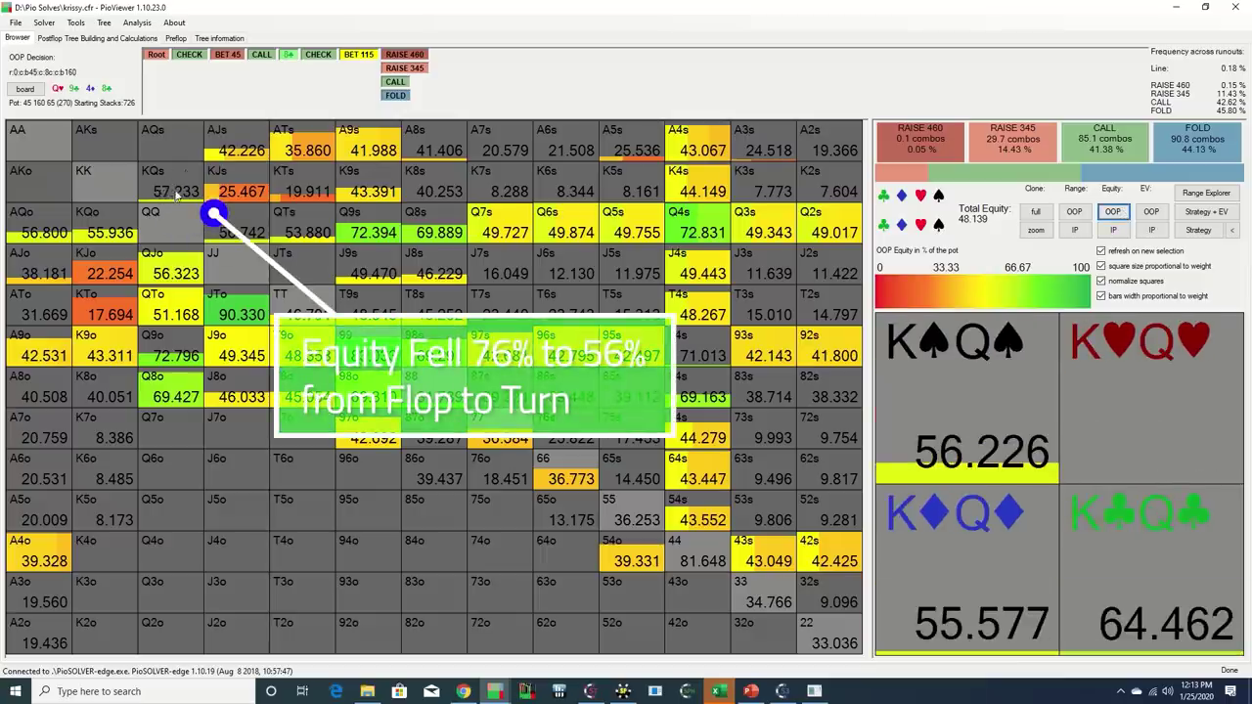
{"action": "left_click", "coordinate": [1208, 192]}
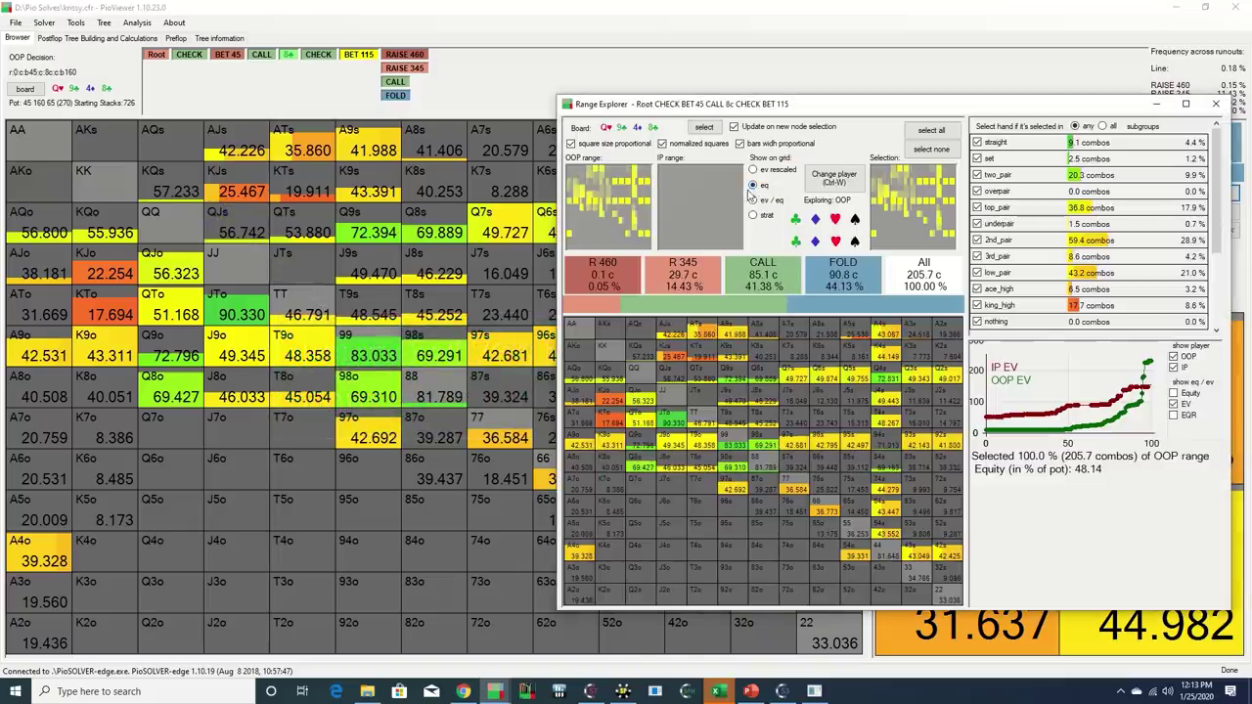
{"action": "left_click", "coordinate": [766, 216]}
{"action": "left_click_drag", "start_coordinate": [872, 109], "coordinate": [795, 188]}
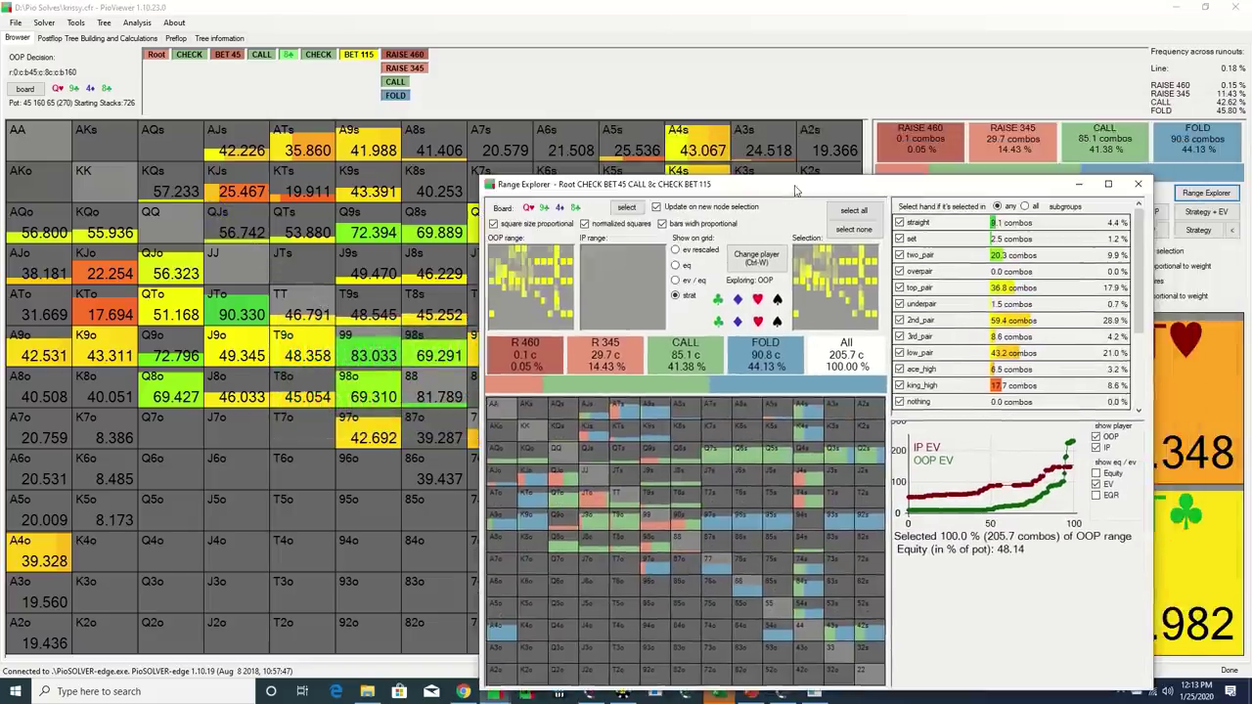
Filter OOP's range through straight, set, two_pair and overpair, ending on top_pair
{"action": "left_click", "coordinate": [1053, 224]}
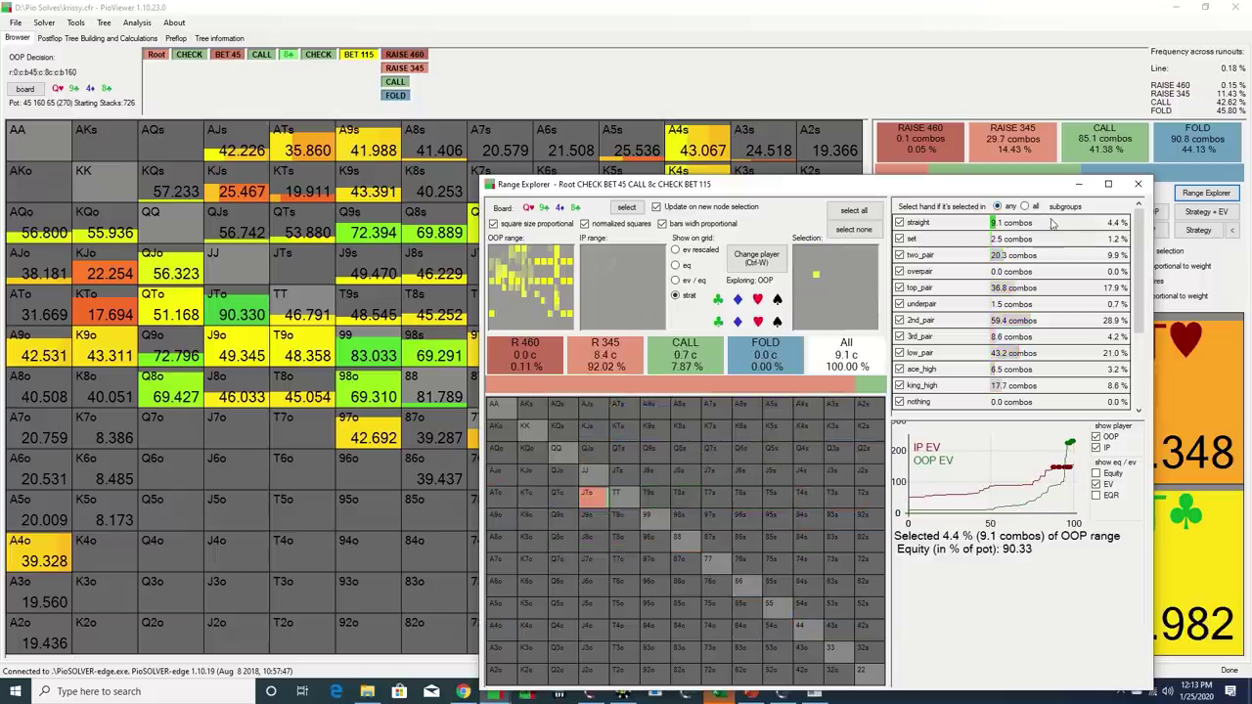
{"action": "left_click", "coordinate": [1069, 242]}
{"action": "left_click", "coordinate": [1076, 257]}
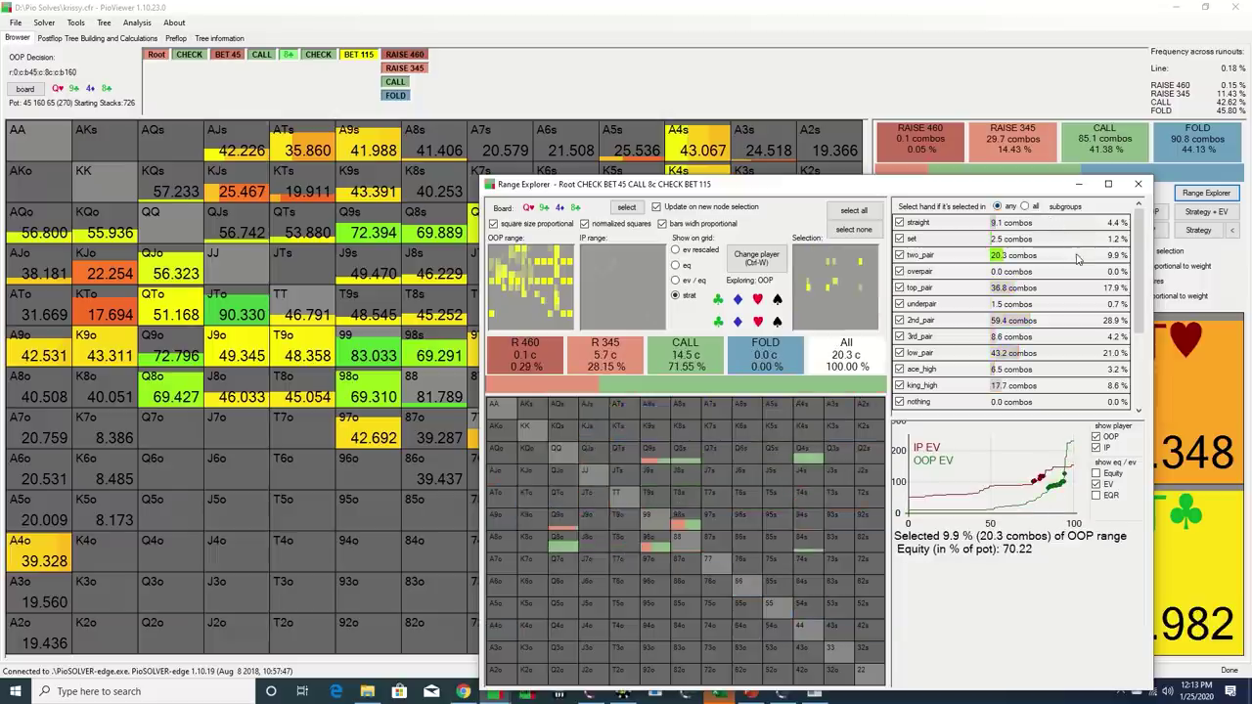
{"action": "left_click", "coordinate": [1082, 275]}
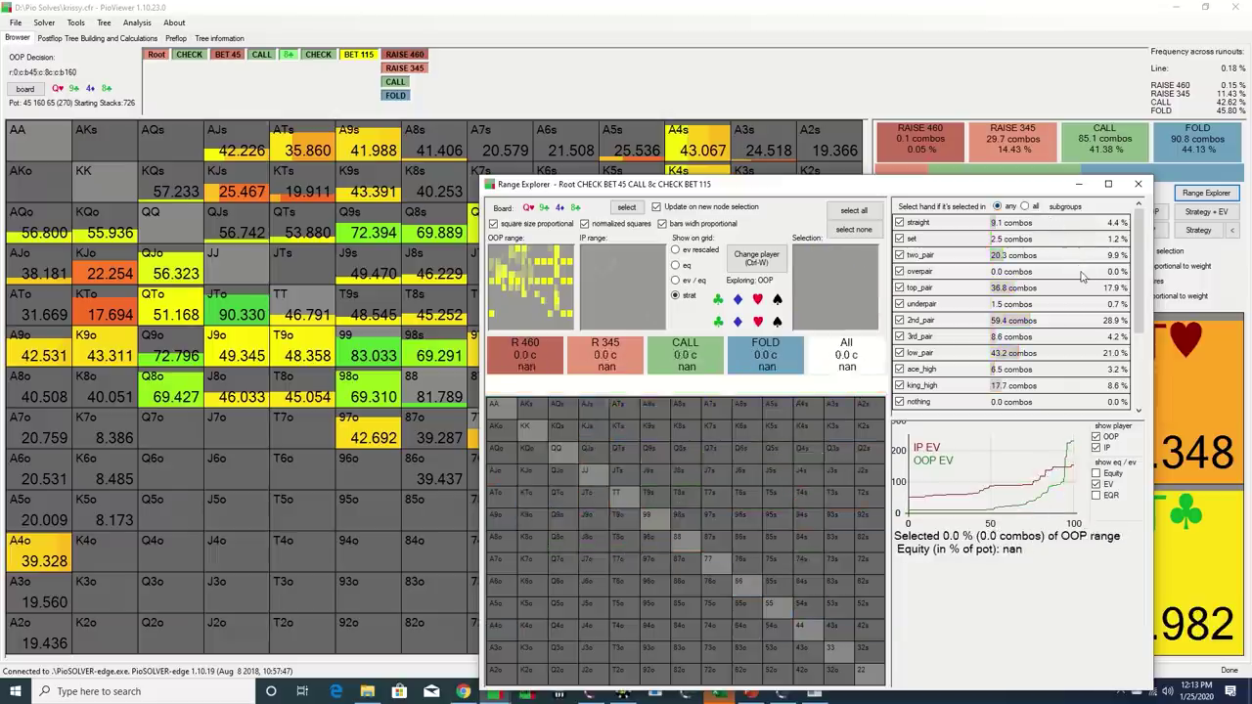
{"action": "left_click", "coordinate": [1086, 291]}
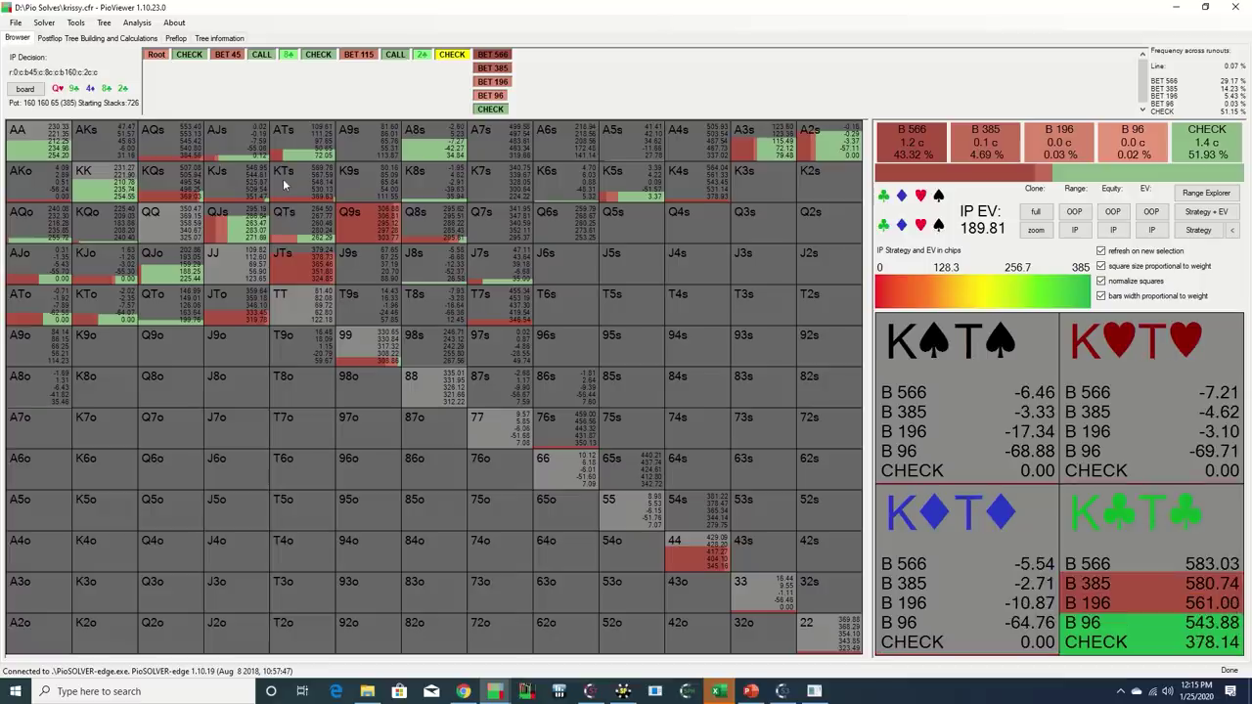
Move to OOP facing IP's 196 river bet: raise 566 at 21.68%, call 45.21%, fold 33.11%
{"action": "left_click", "coordinate": [494, 82]}
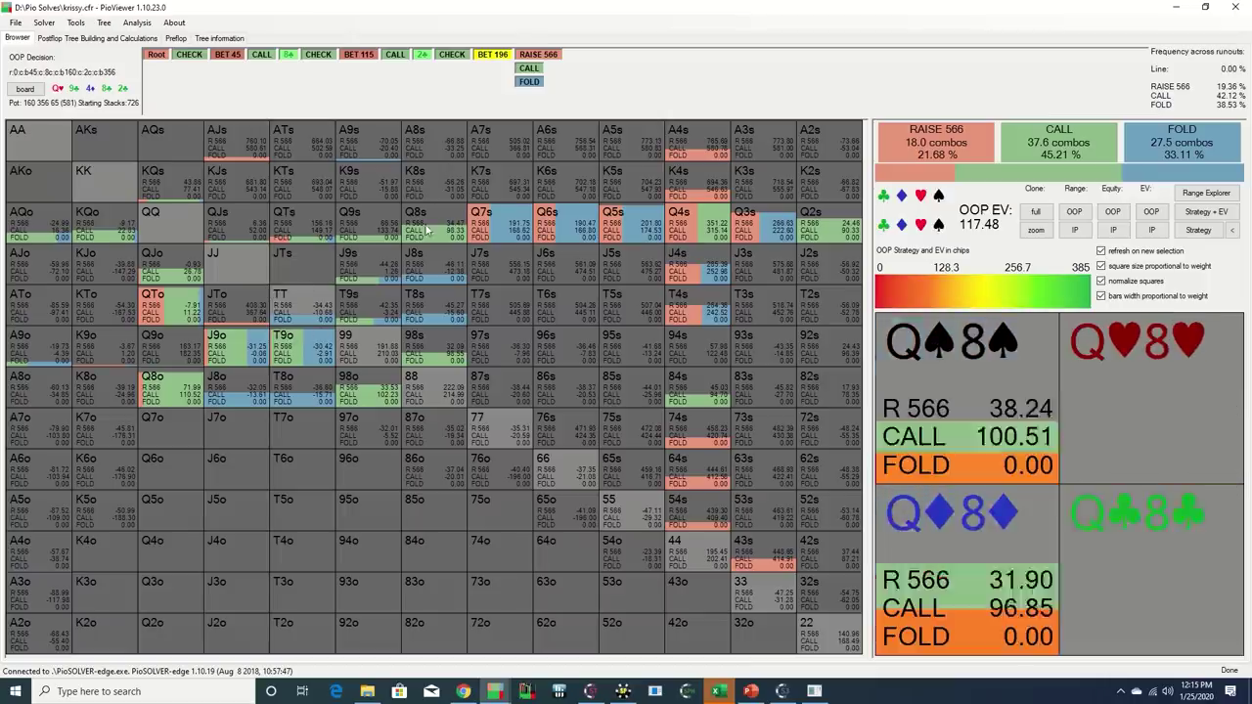
{"action": "left_click", "coordinate": [449, 55]}
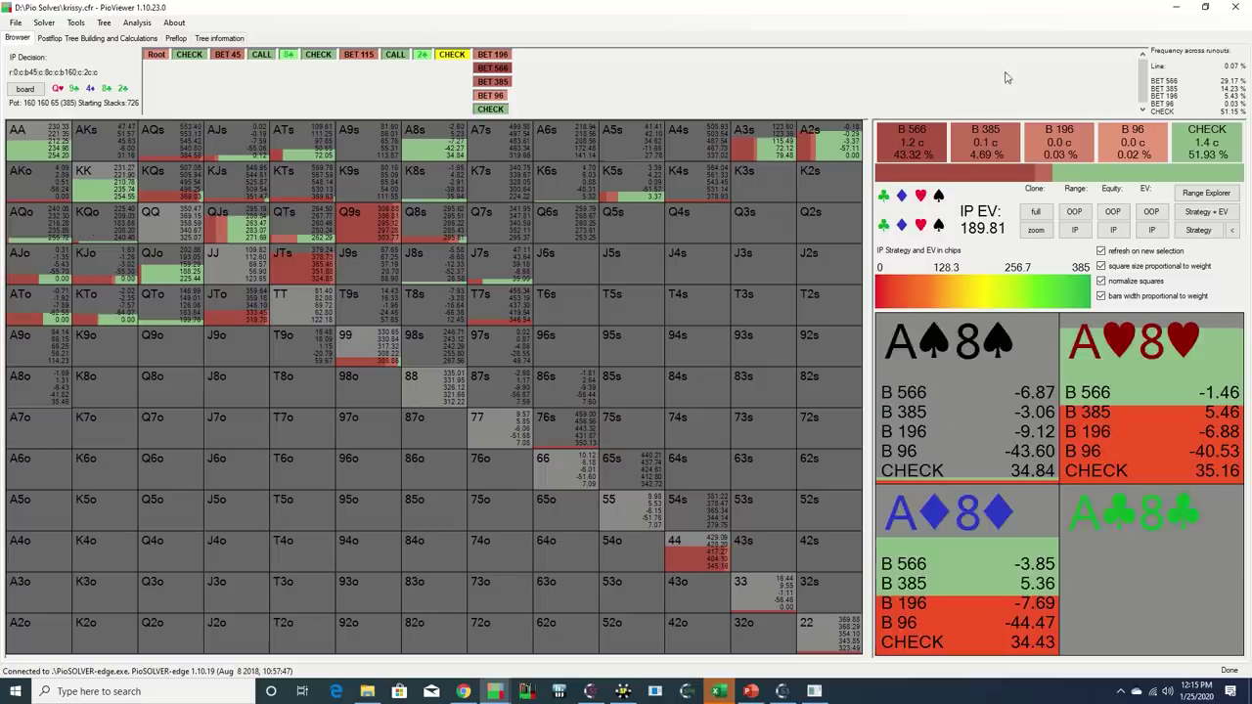
Show IP's river strategy in Range Explorer, filtered to overpairs, then top pair, then overpairs again
{"action": "left_click", "coordinate": [1204, 193]}
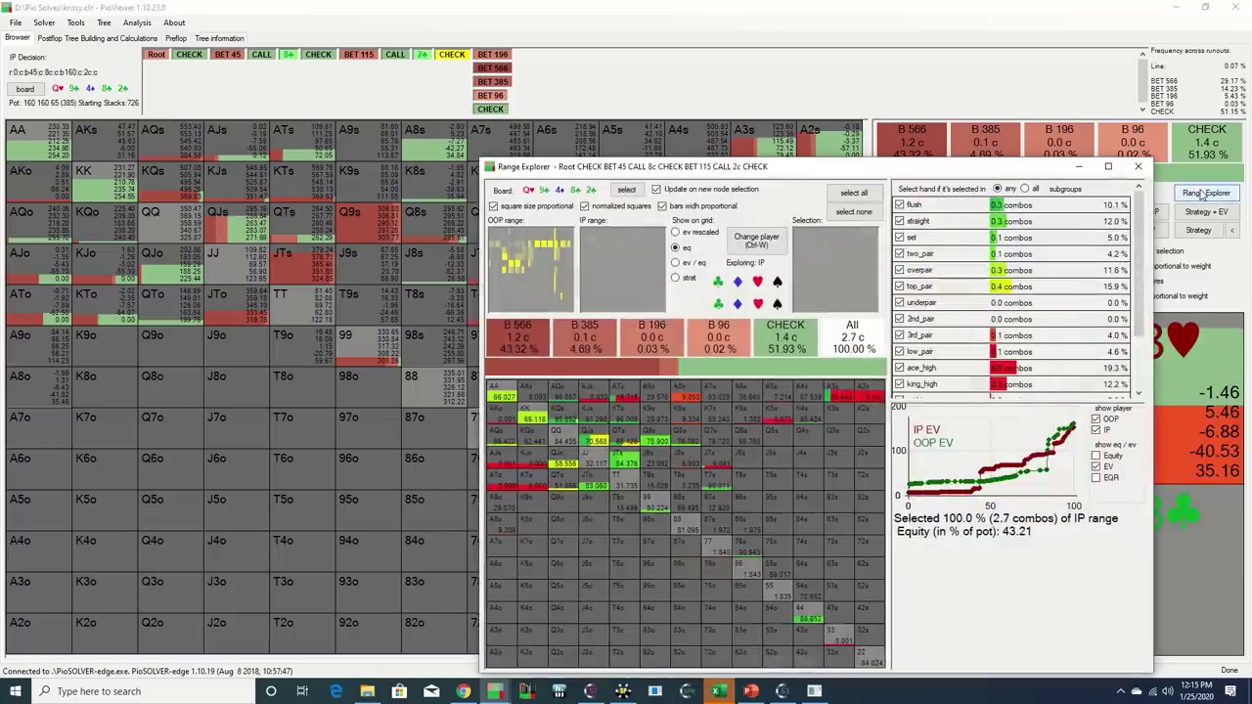
{"action": "left_click", "coordinate": [675, 280]}
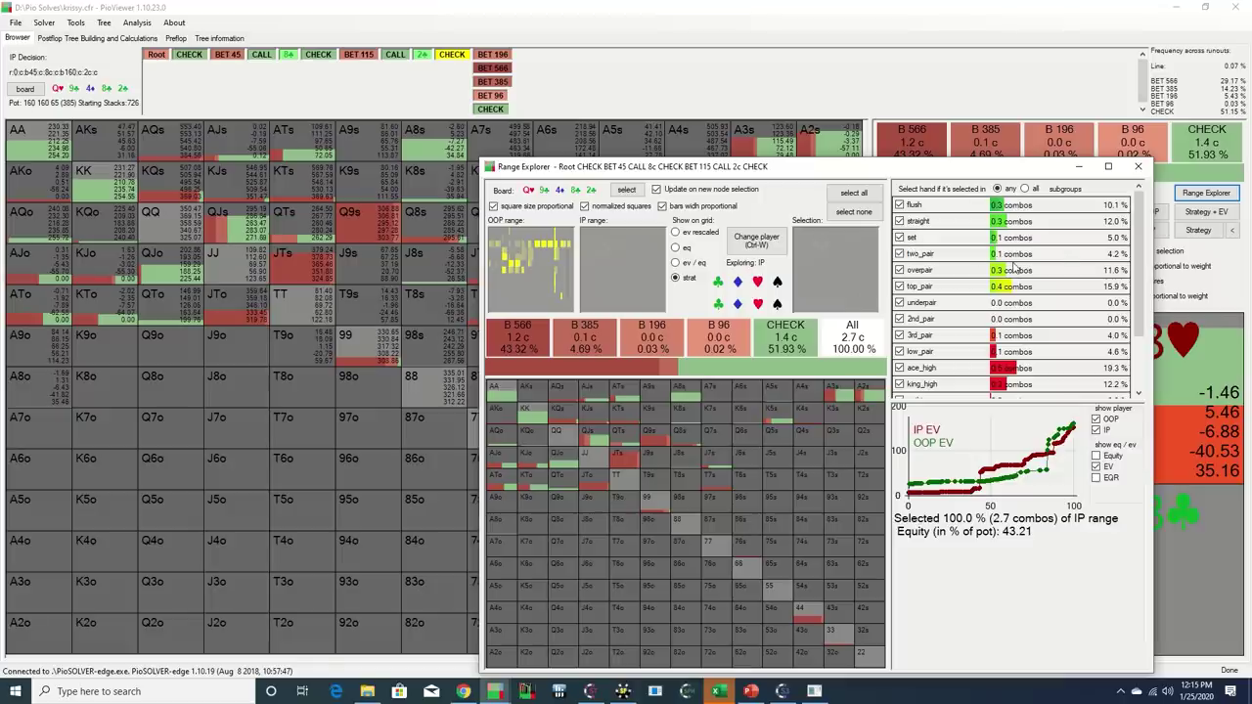
{"action": "left_click", "coordinate": [1094, 273]}
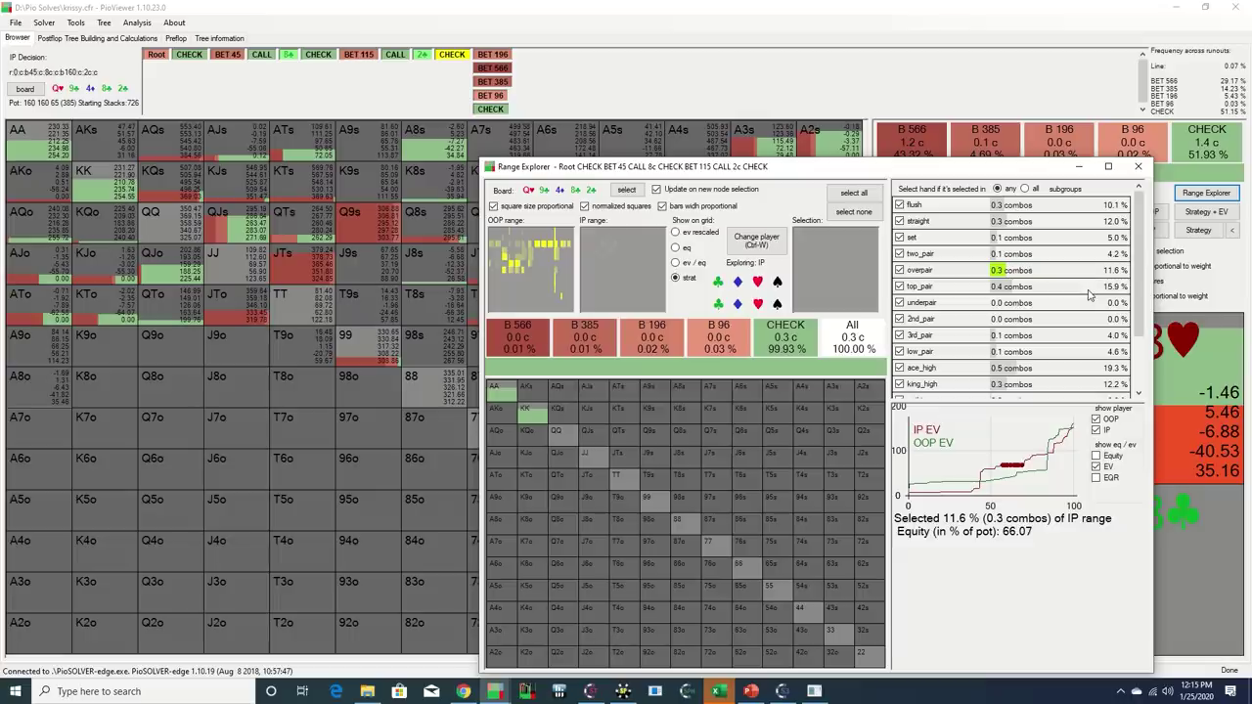
{"action": "left_click", "coordinate": [1088, 292]}
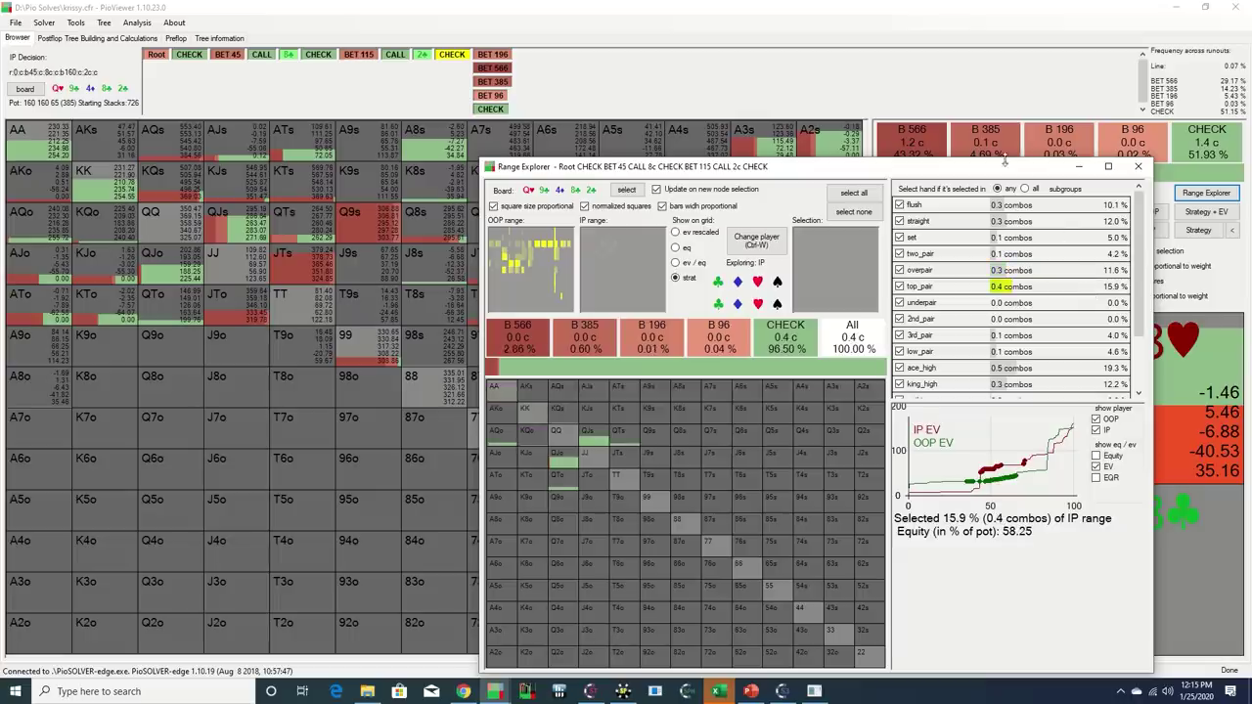
{"action": "left_click_drag", "start_coordinate": [996, 177], "coordinate": [922, 54]}
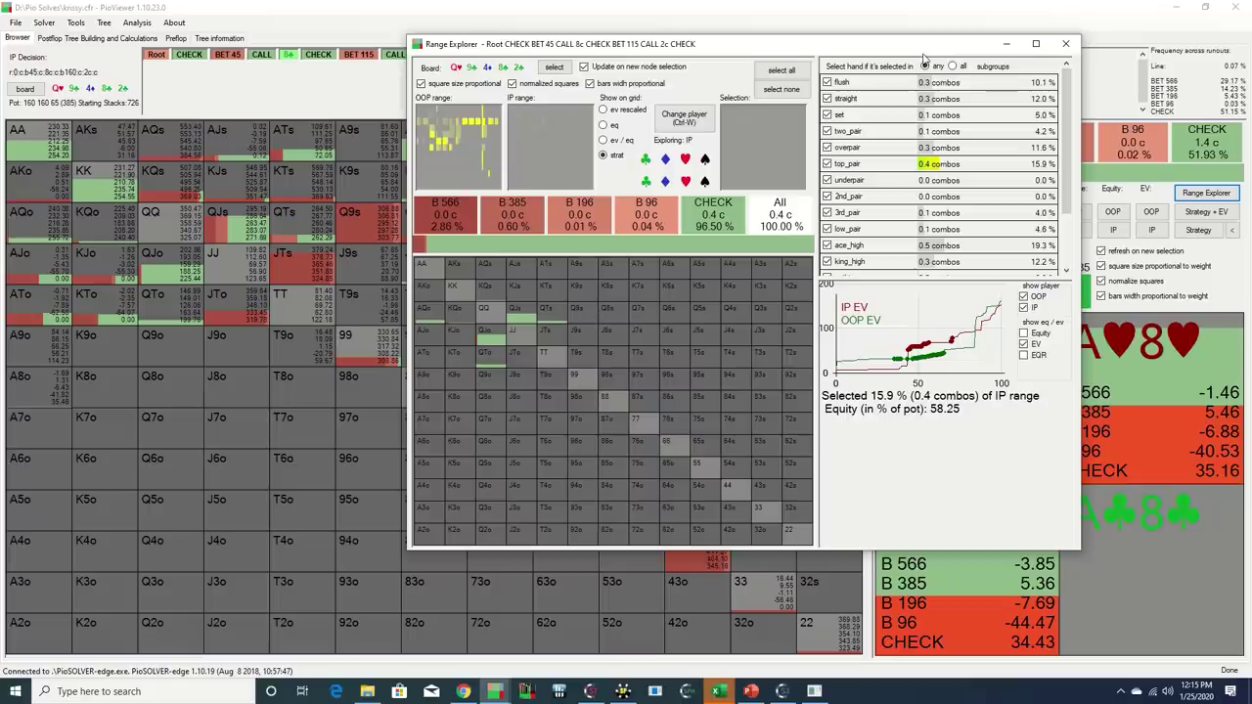
{"action": "left_click", "coordinate": [996, 148]}
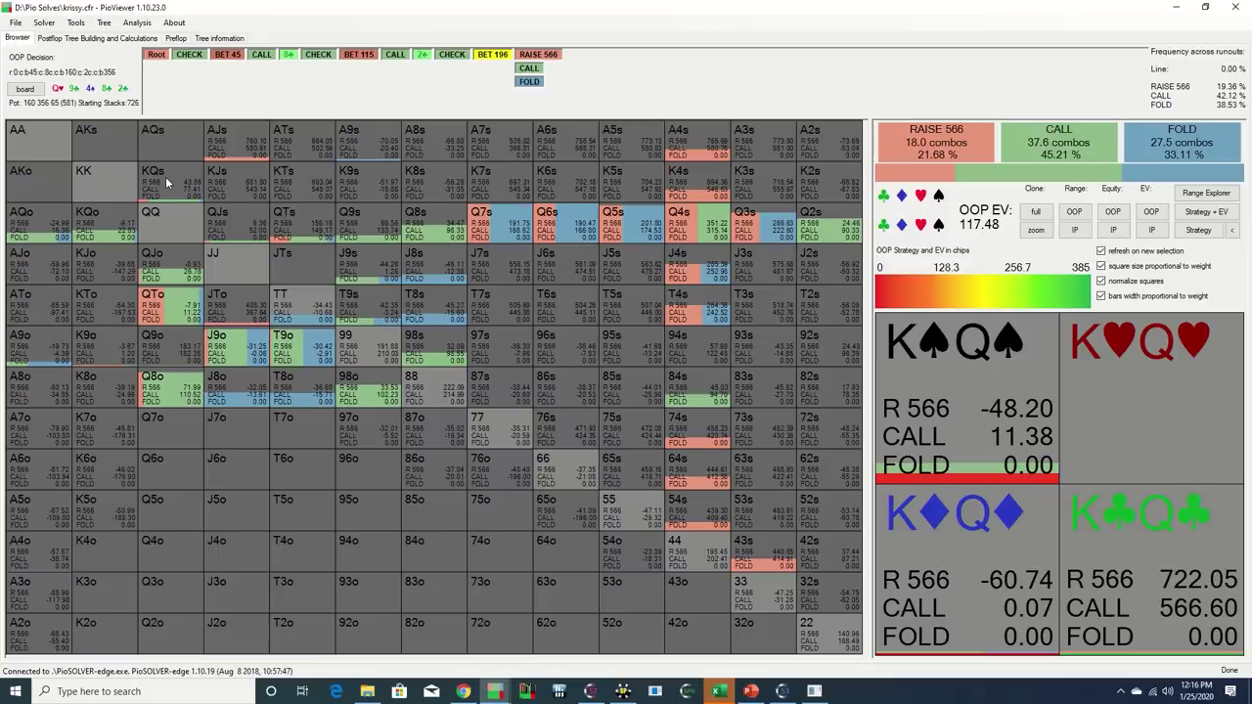
Draw grid squares at full size, then filter OOP's range to underpairs, second pair and top pair
{"action": "left_click", "coordinate": [1124, 273]}
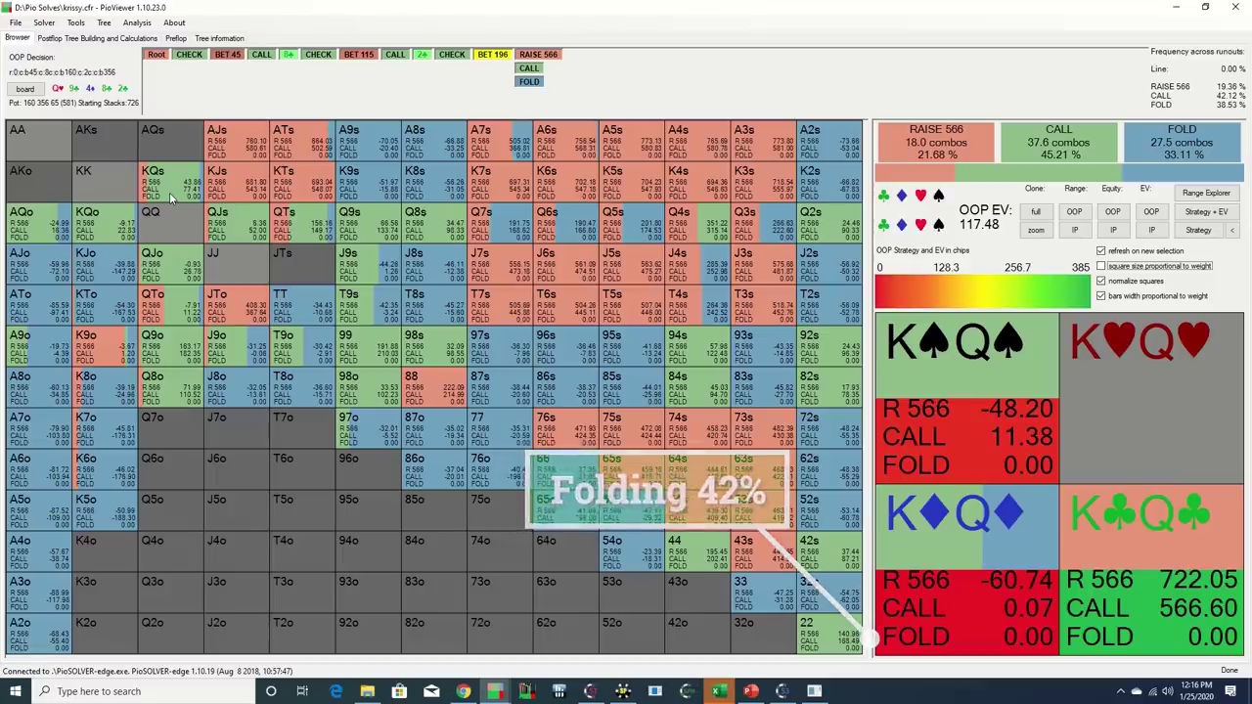
{"action": "left_click", "coordinate": [456, 55]}
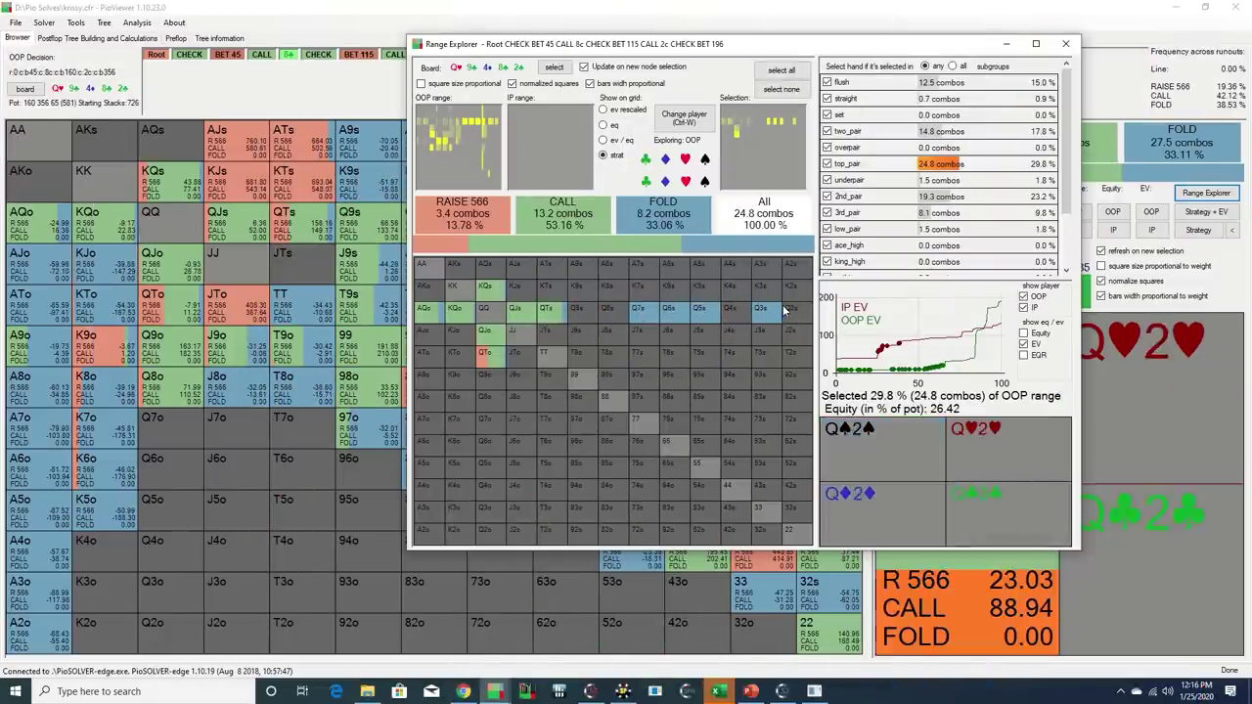
{"action": "left_click", "coordinate": [995, 183]}
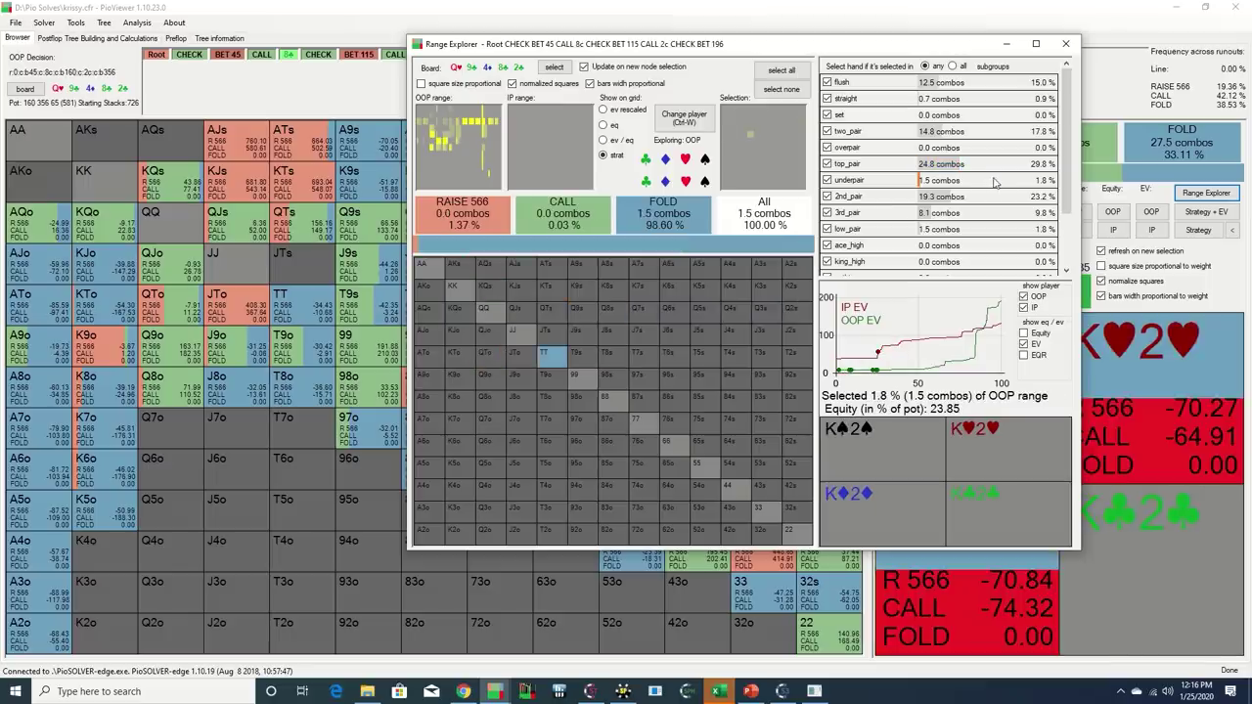
{"action": "left_click", "coordinate": [995, 196]}
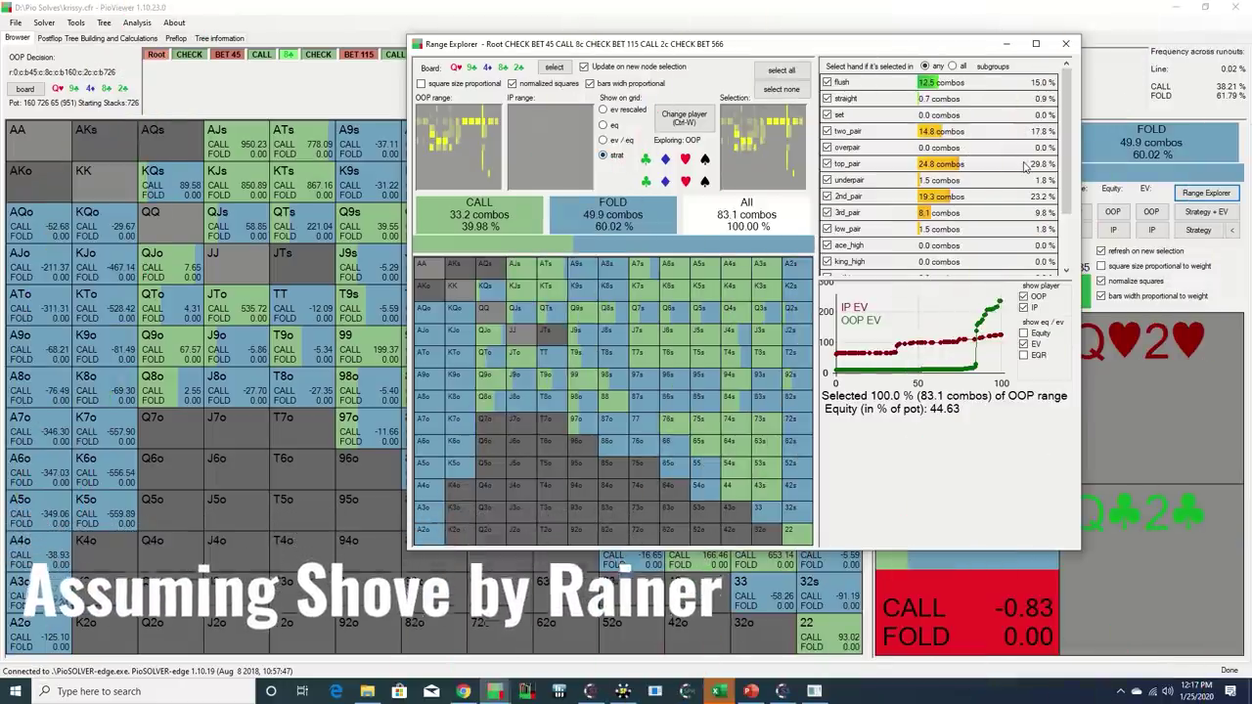
{"action": "left_click", "coordinate": [1025, 164]}
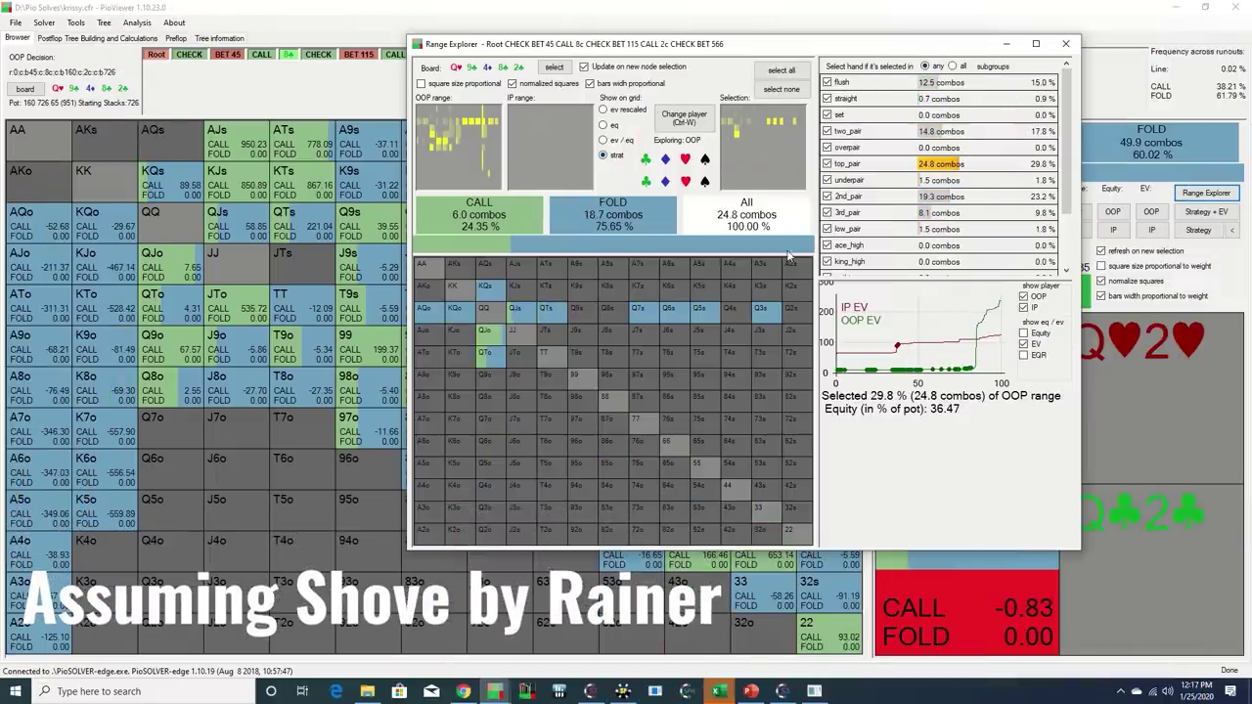